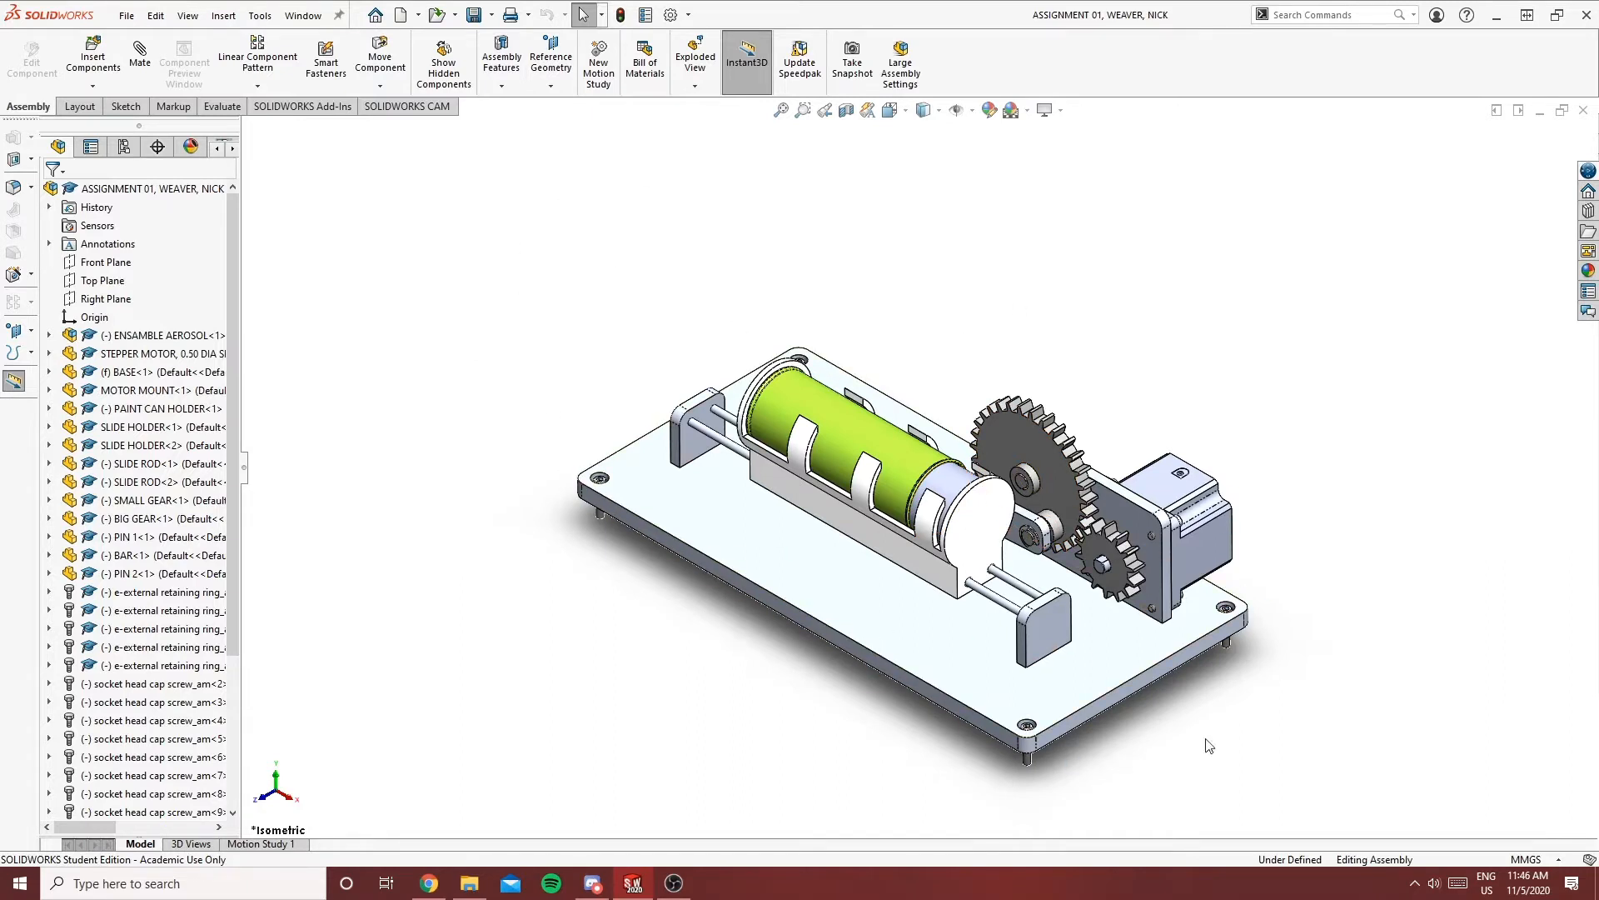
Start a Defeature of the assembly using simplified geometry and remove small components under 7% of the assembly size
left_click(261, 18)
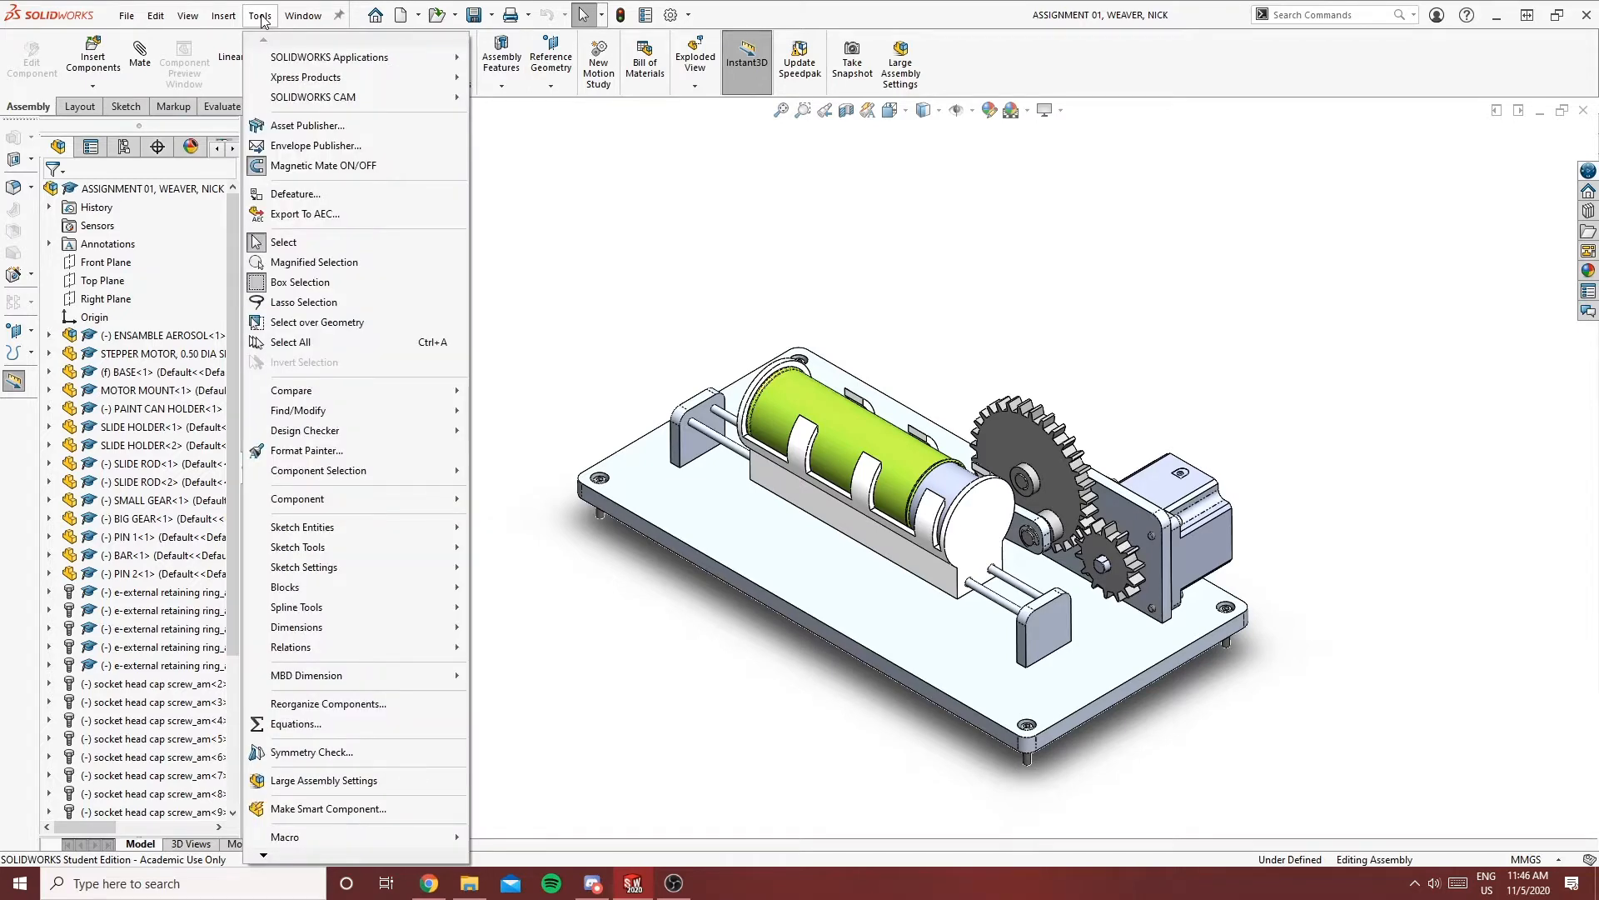
left_click(295, 195)
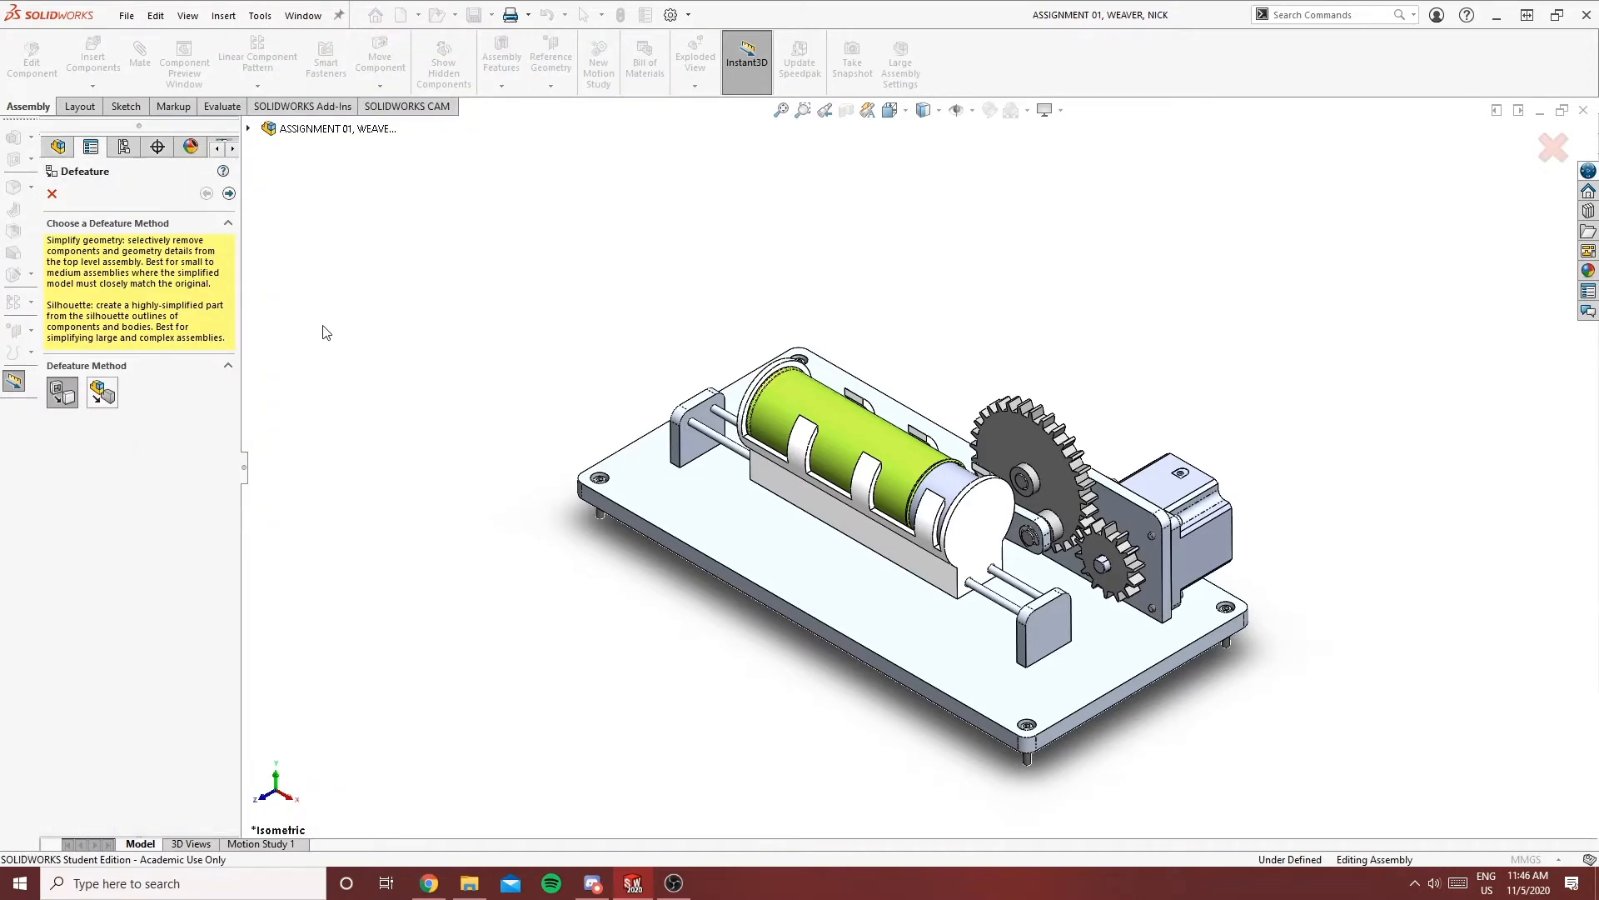
left_click(229, 194)
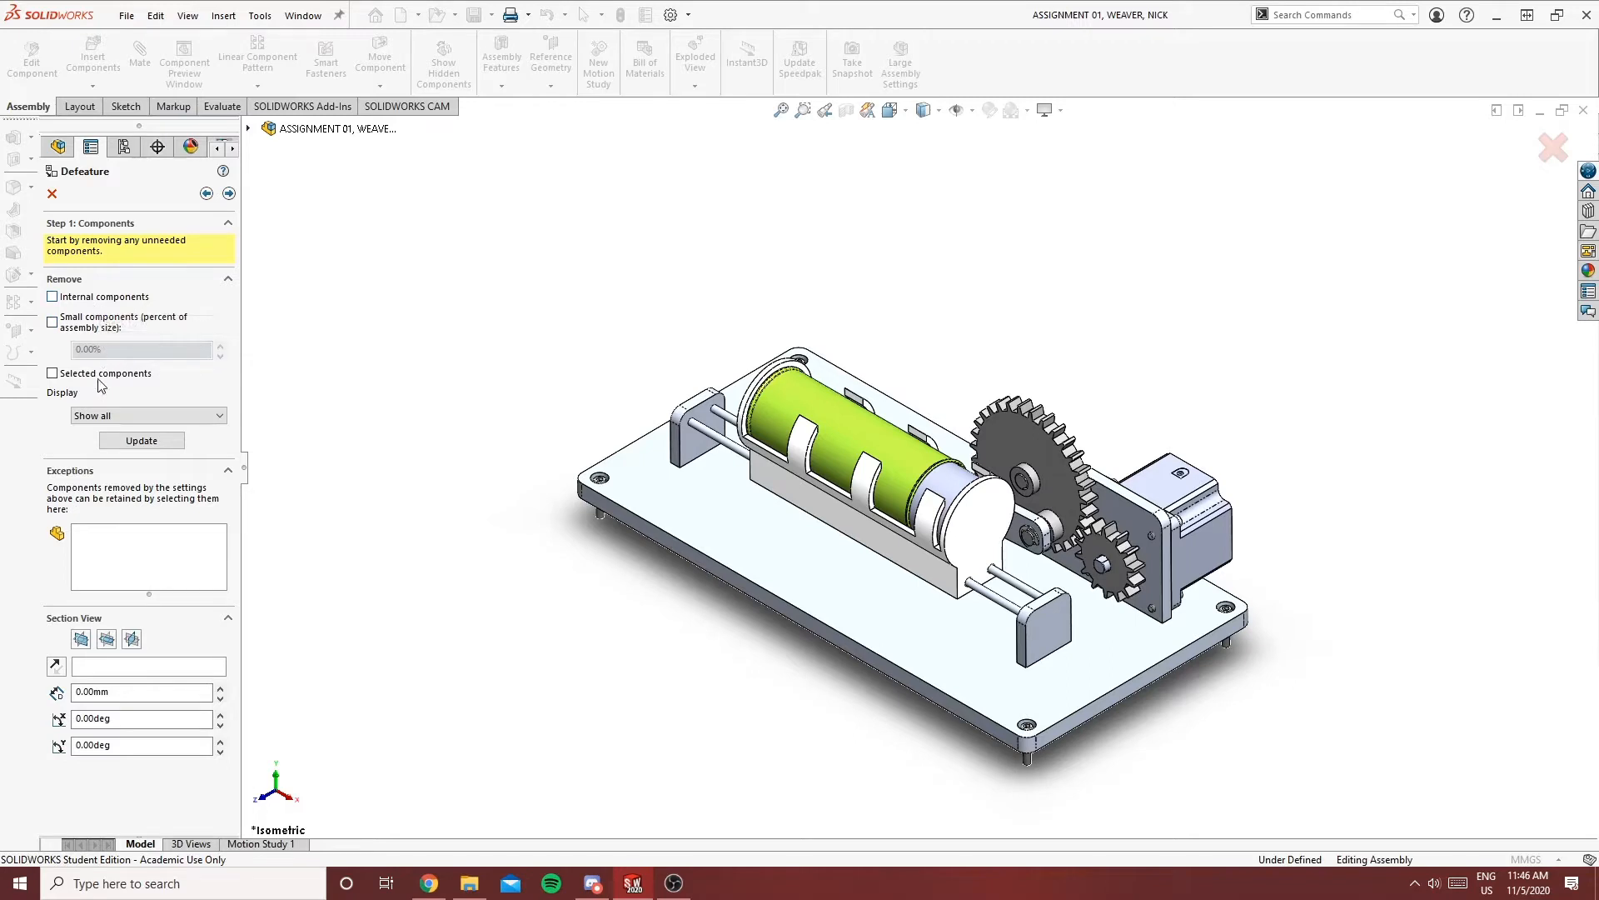
left_click(77, 328)
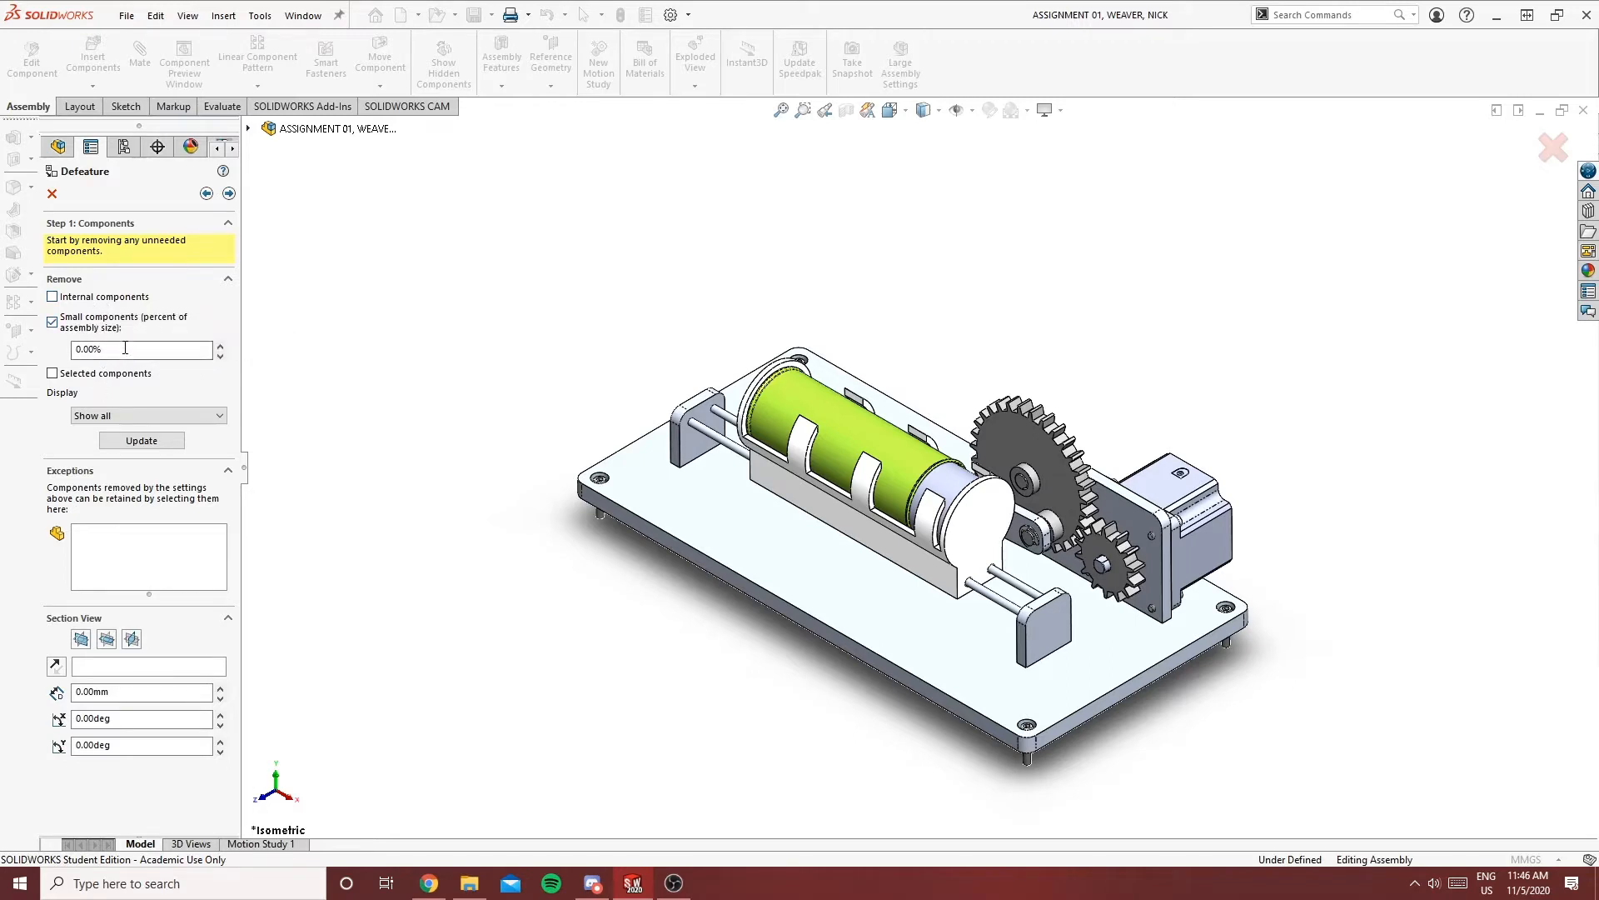
left_click(125, 348)
type("7")
left_click(148, 443)
left_click(229, 193)
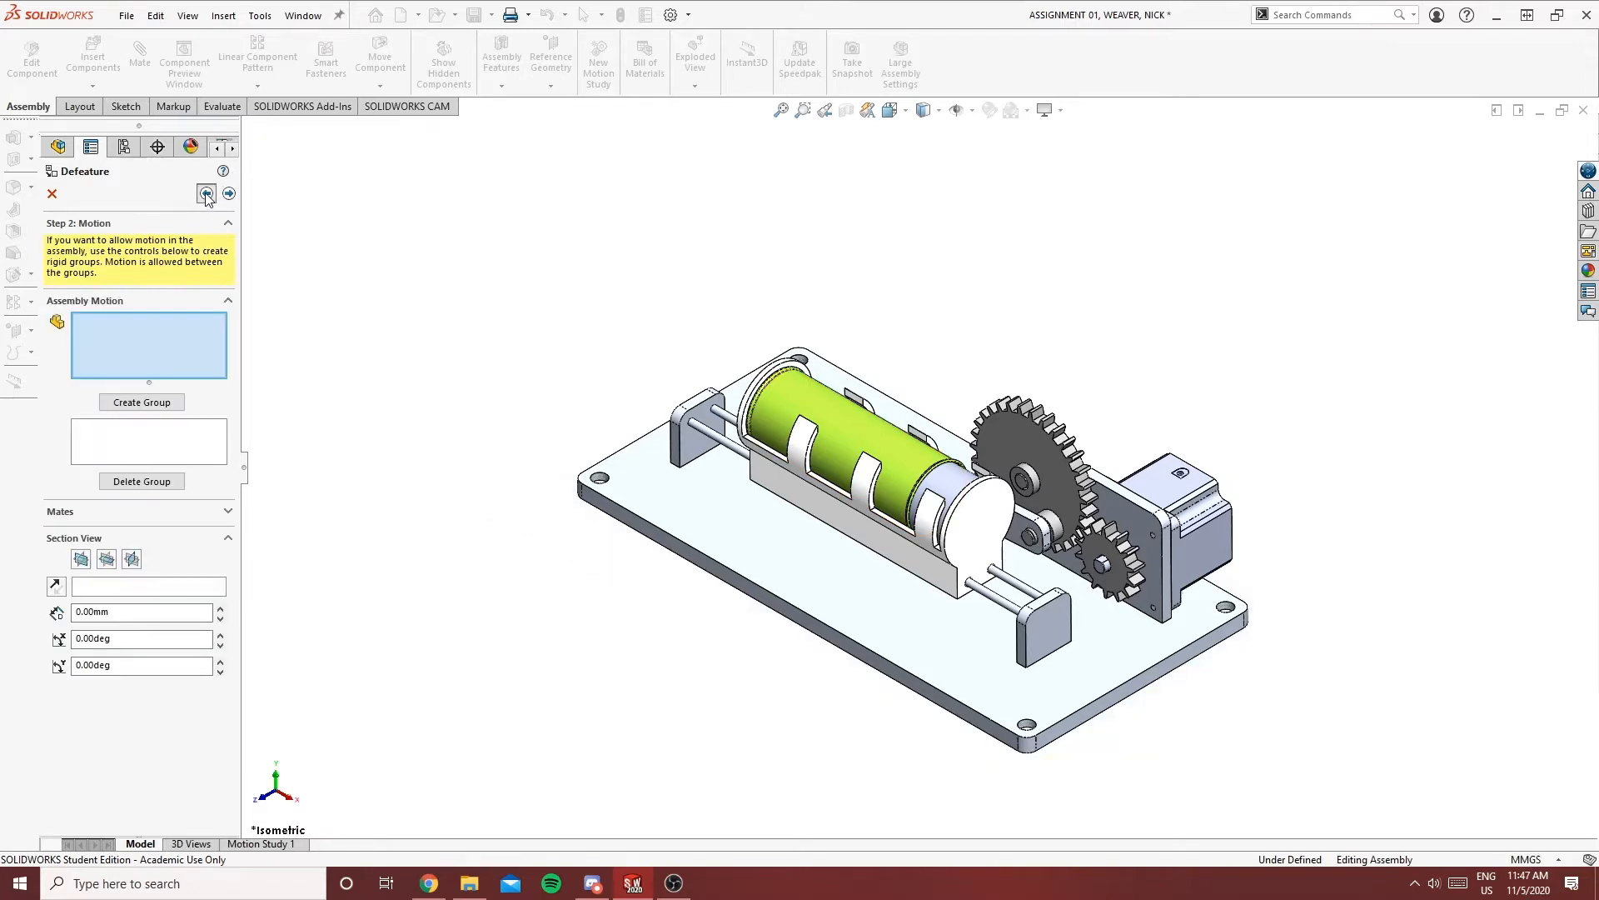
Go back to the component-removal stage and examine the base holes and gears, then return to the motion stage
left_click(206, 193)
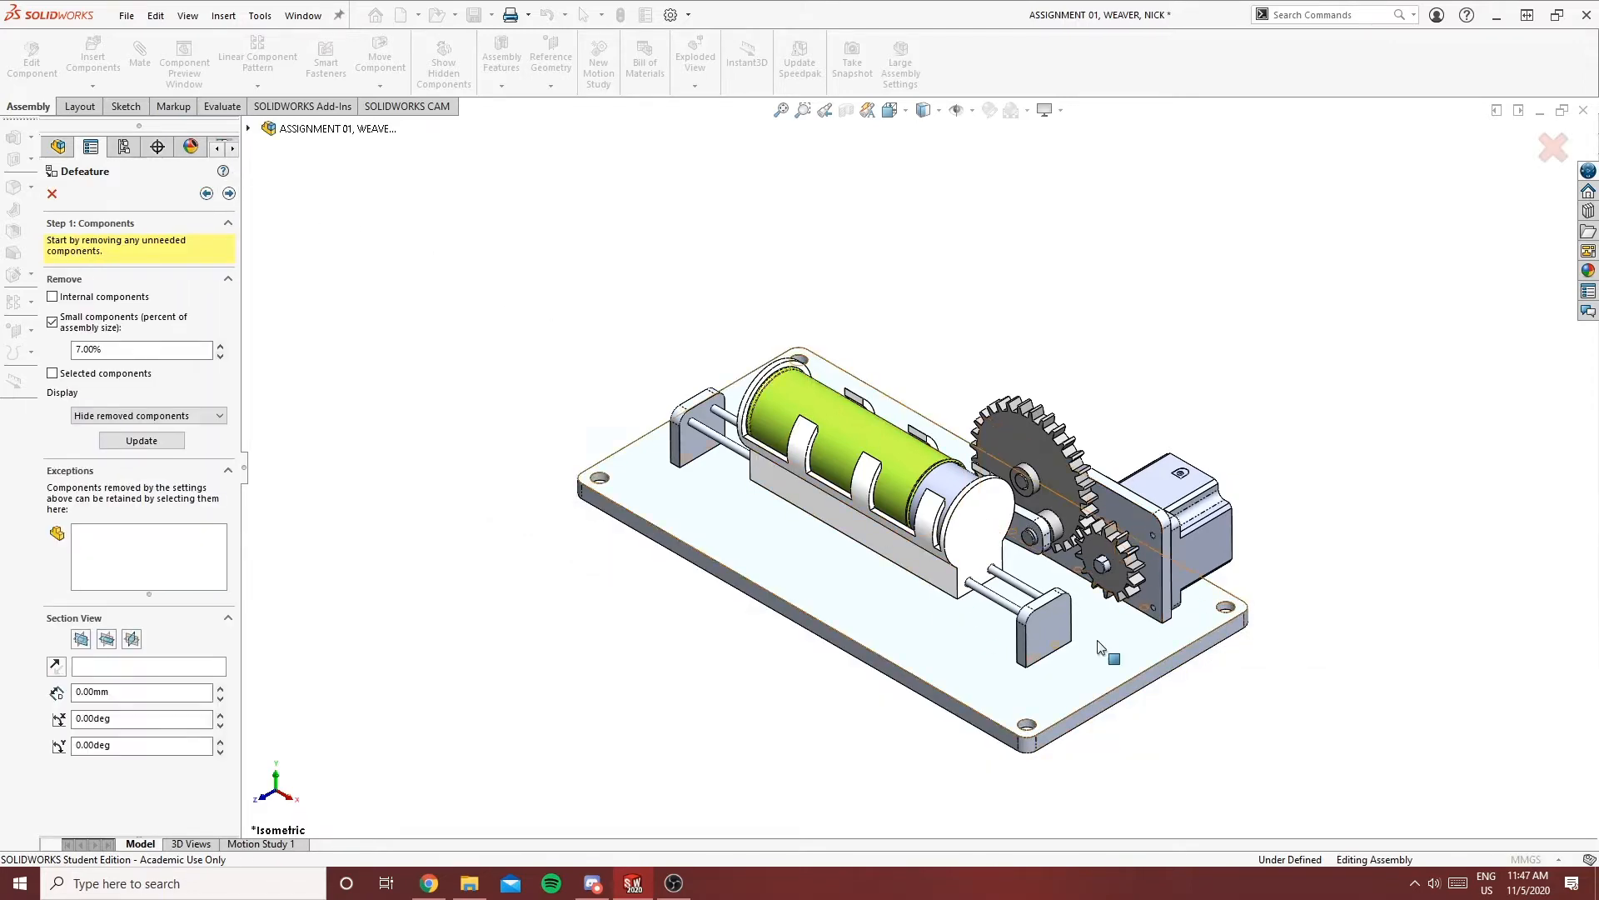
scroll(1054, 721, "down", 2)
scroll(987, 718, "down", 2)
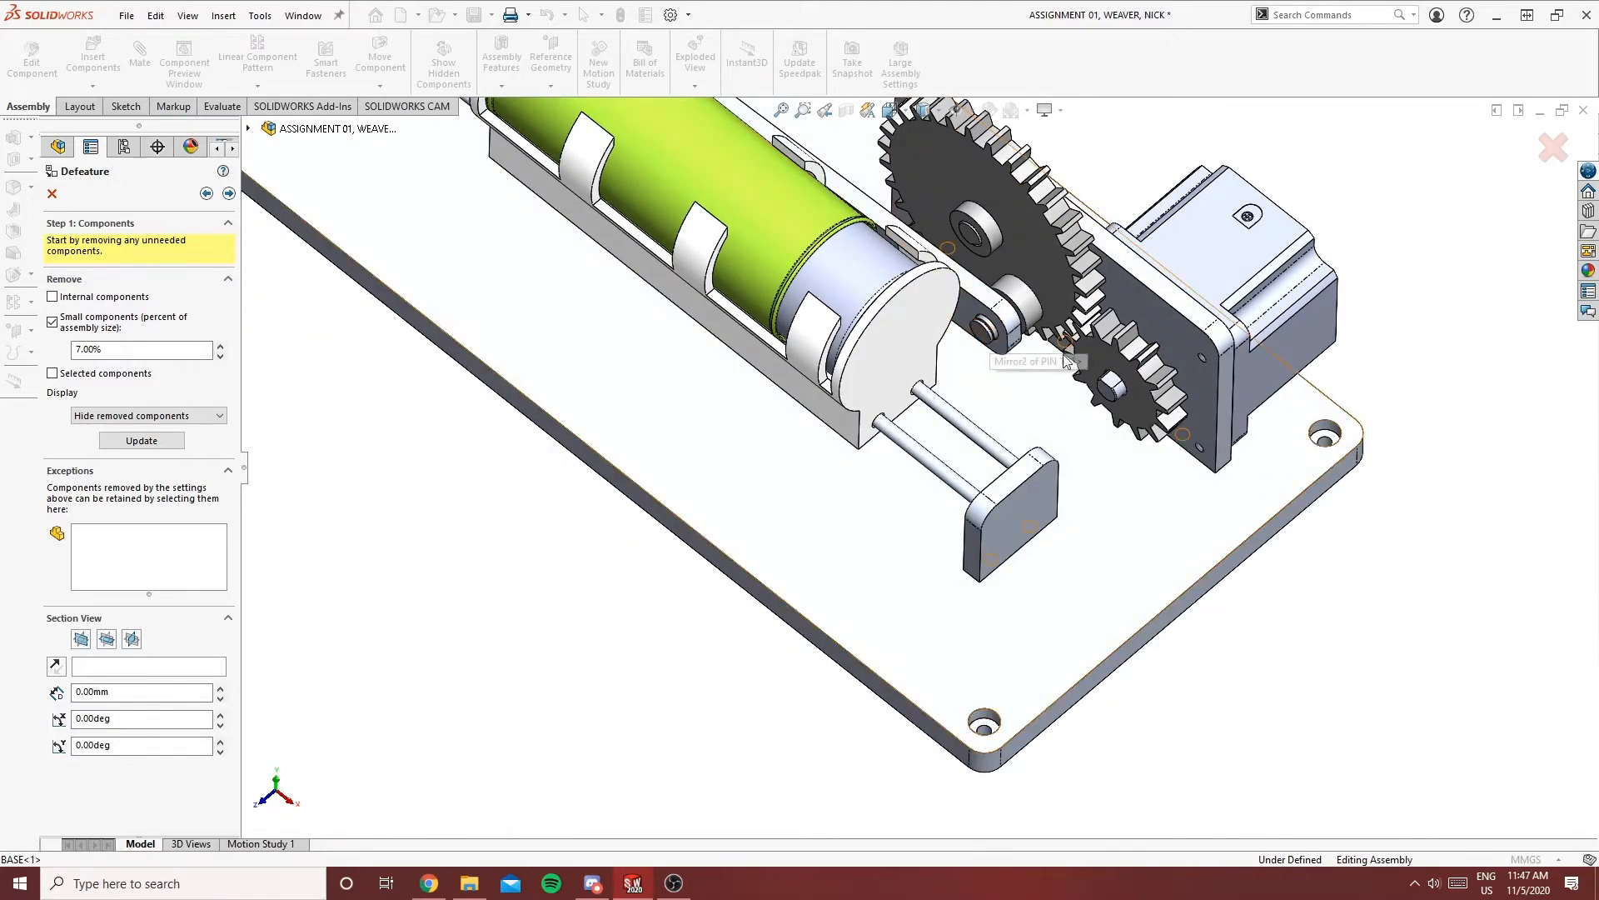
middle_click_drag(990, 333, 1225, 271)
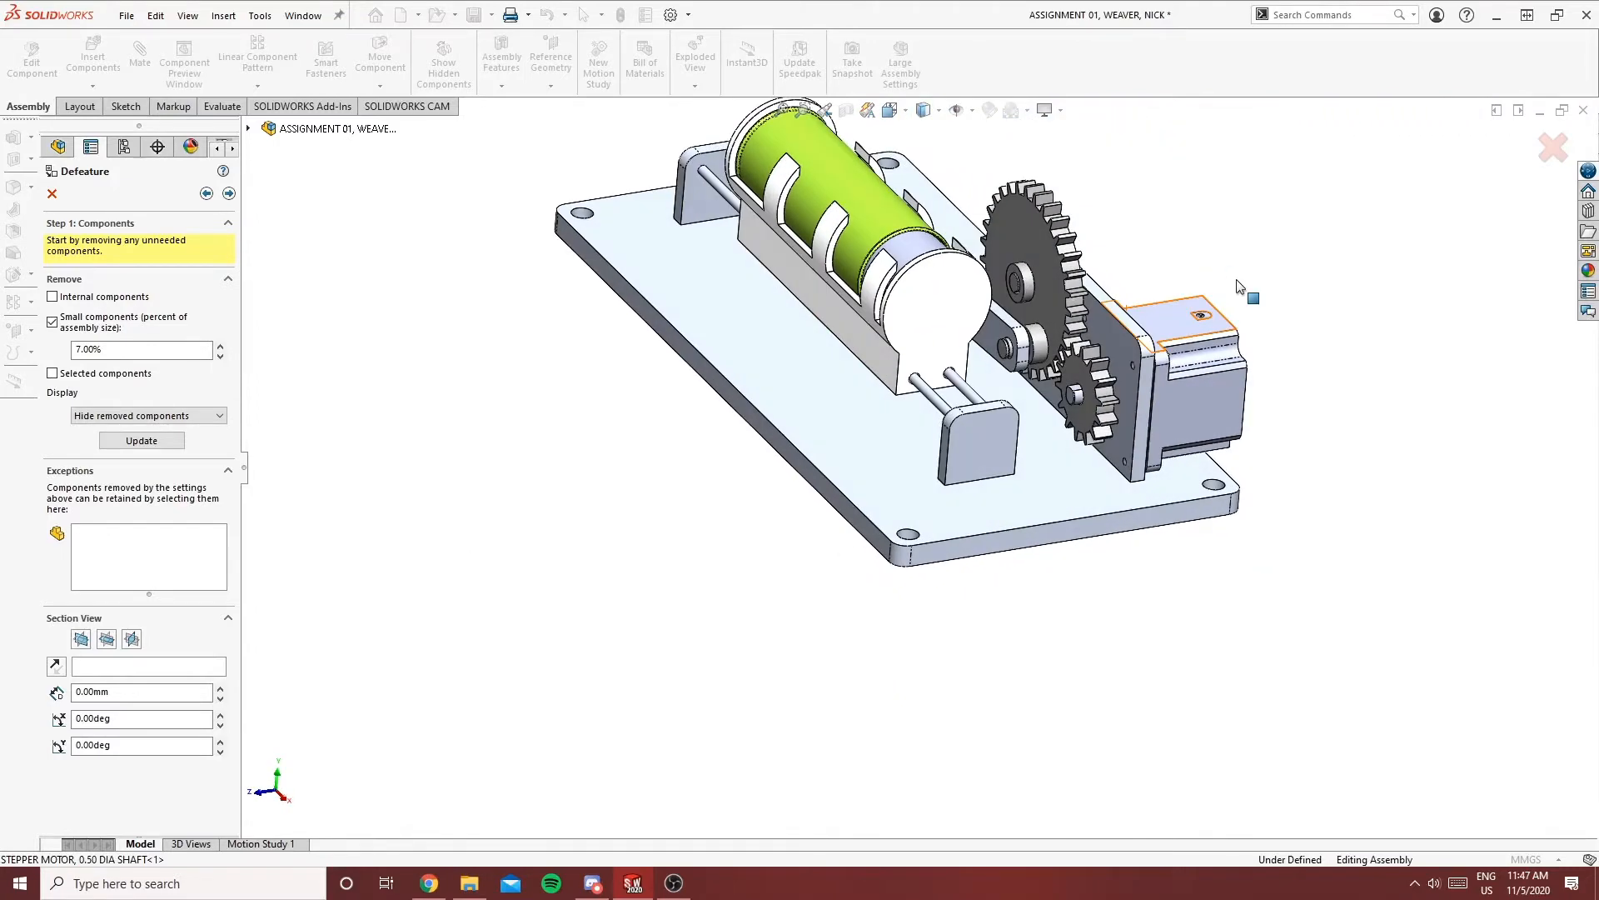
key("ctrl+7")
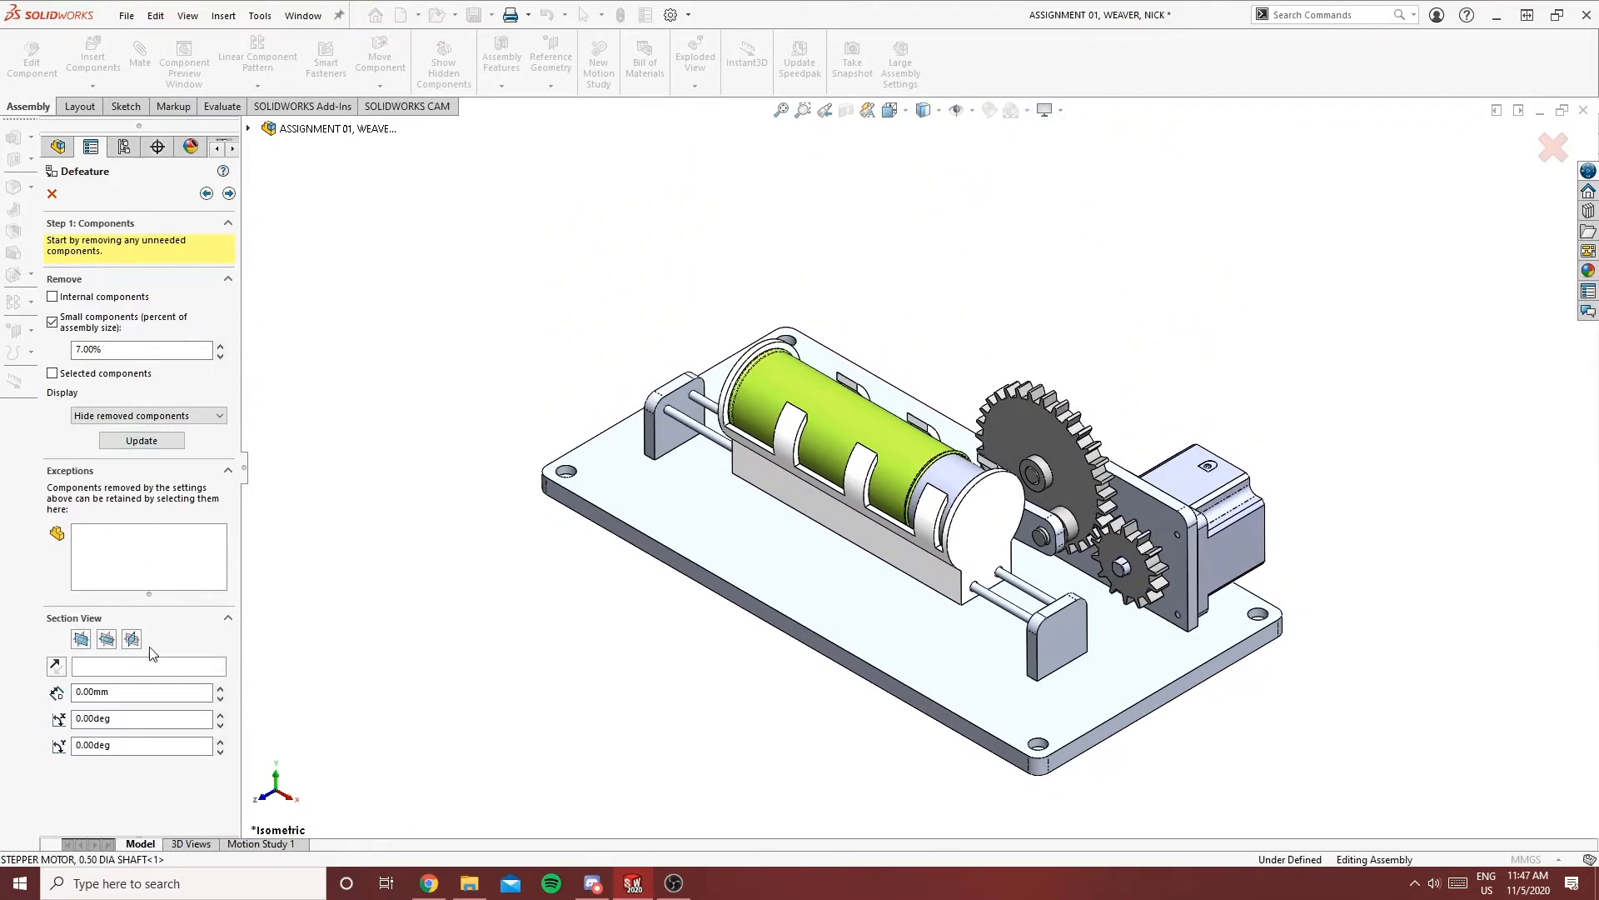
left_click(229, 194)
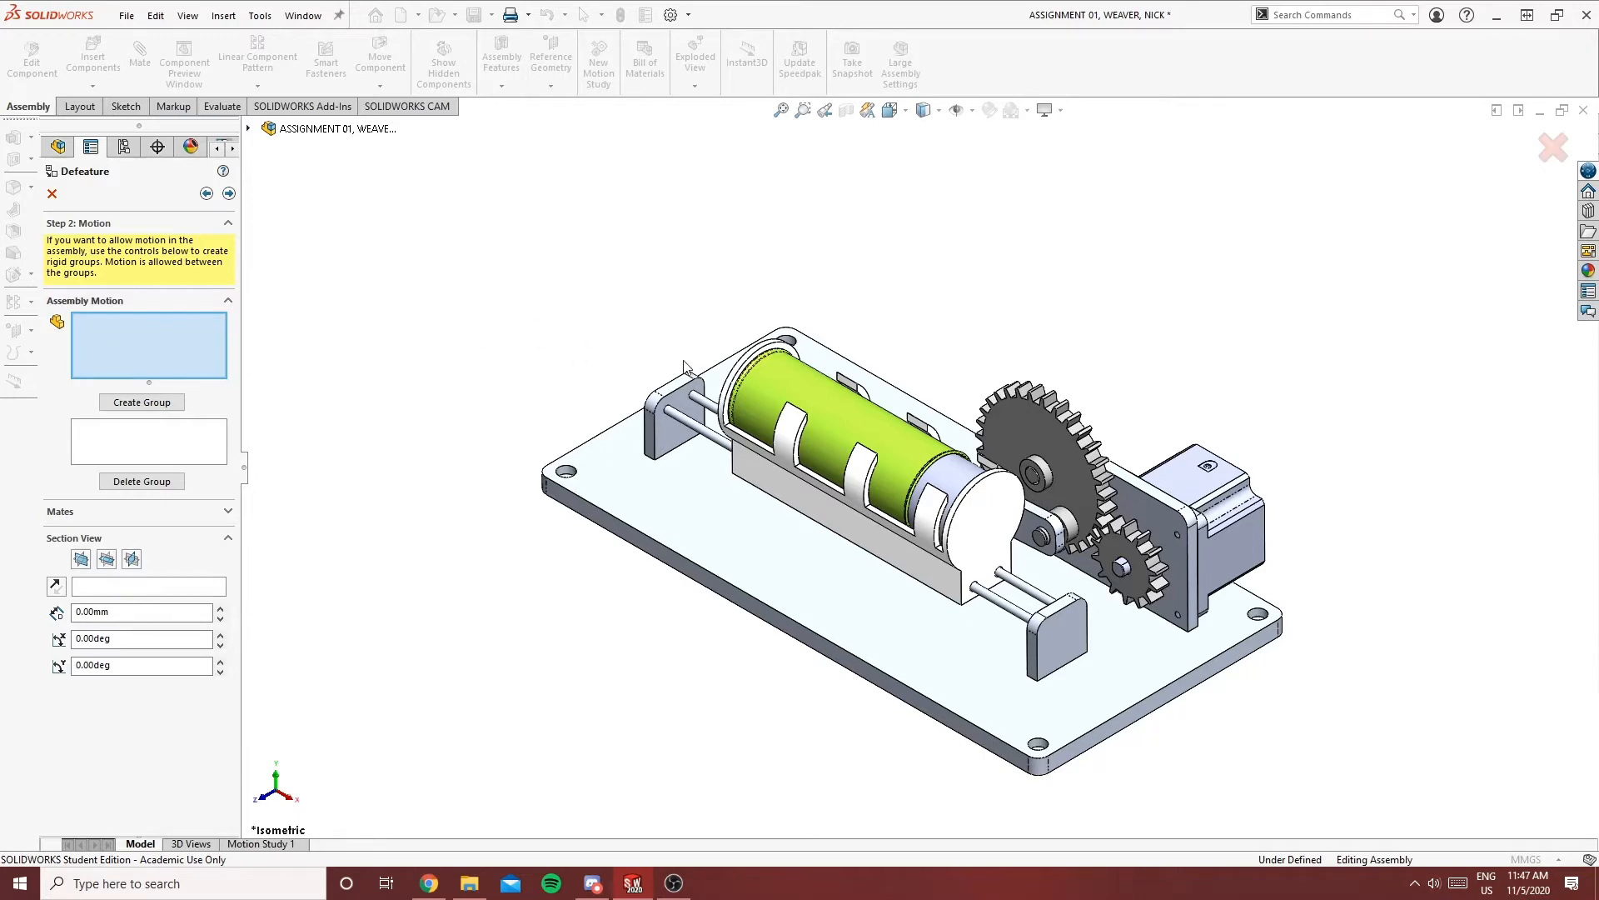
Create one rigid motion group from the paint can holder, aerosol can parts, bar, big gear, pin 1 and small gear
middle_click_drag(1241, 333, 1275, 293)
key("ctrl+7")
left_click(907, 547)
left_click(918, 463)
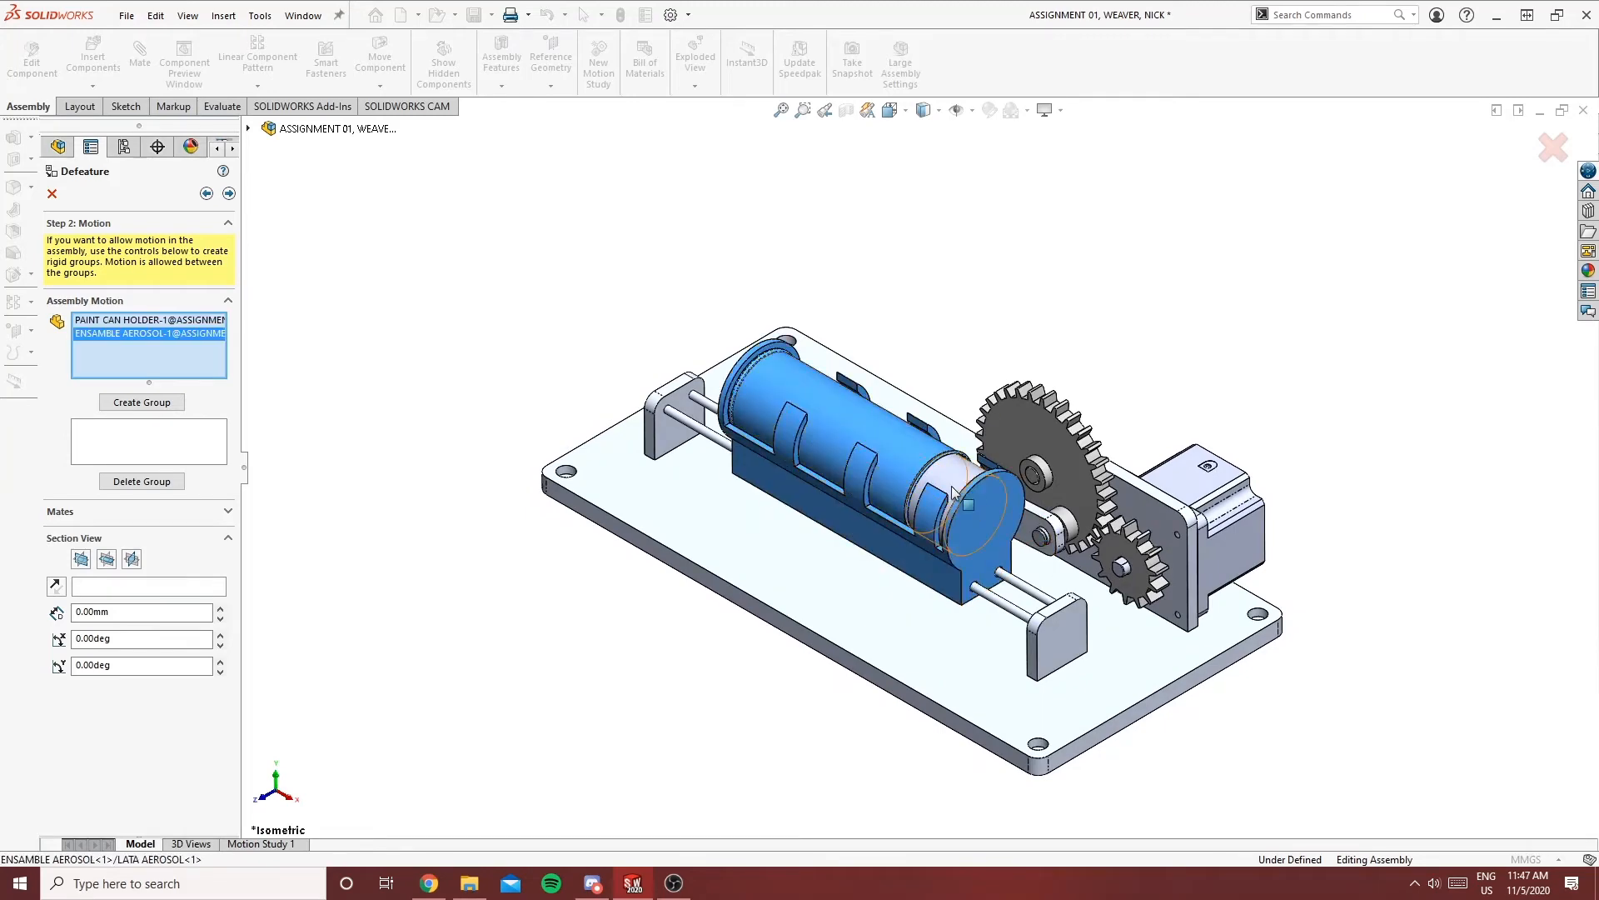
left_click(958, 499)
left_click(1042, 533)
middle_click_drag(1301, 424, 1306, 379)
left_click(1007, 484)
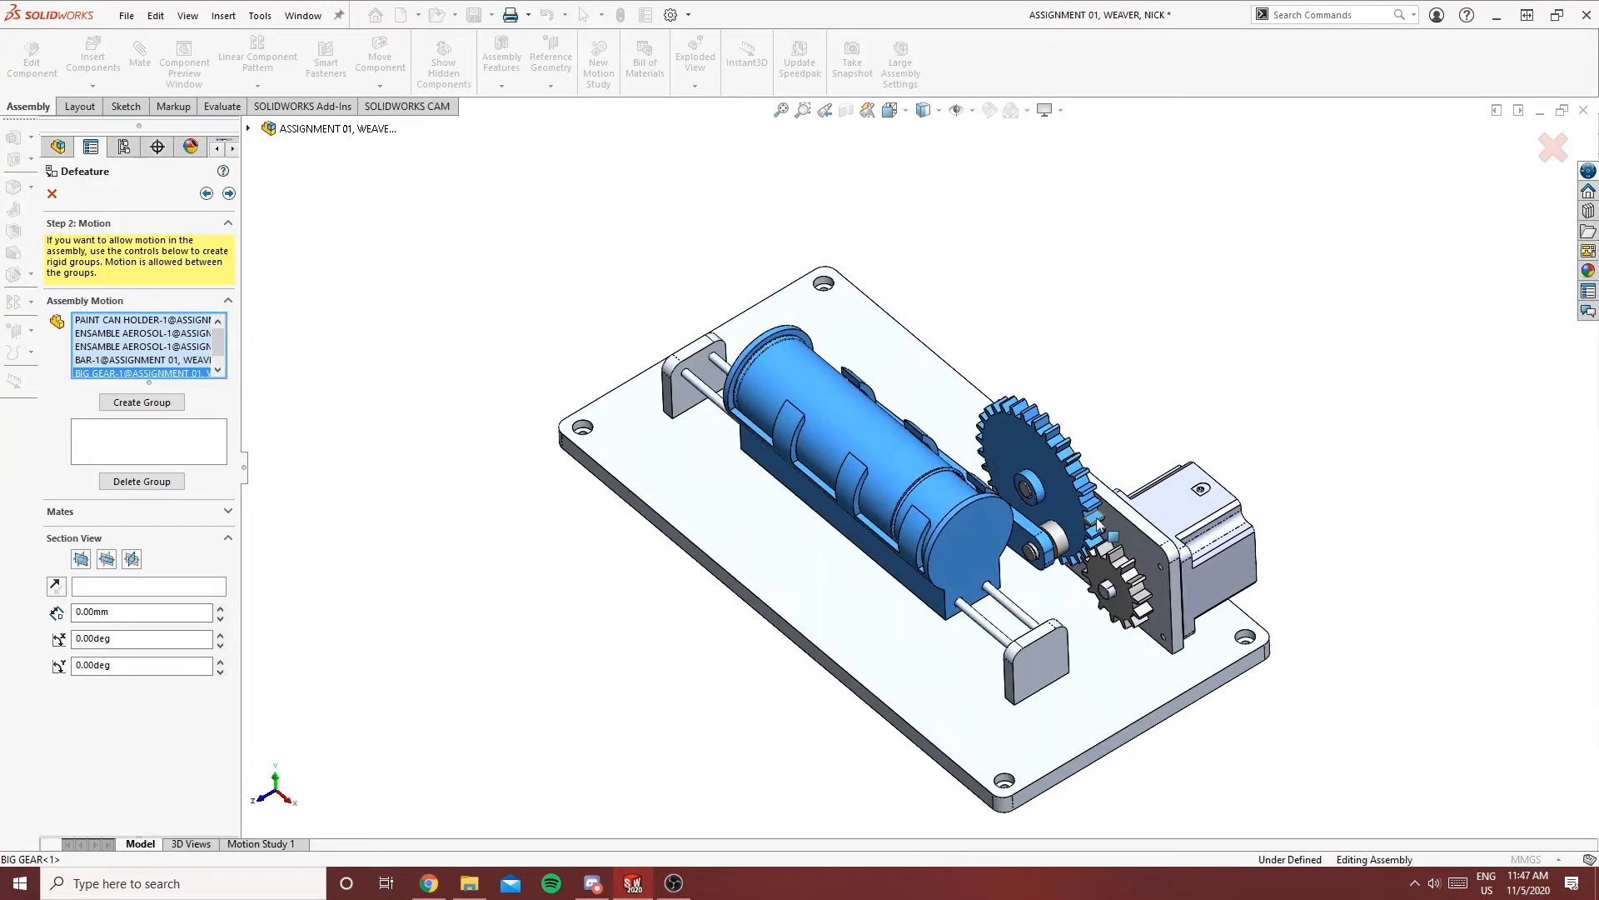
left_click(1054, 539)
left_click(1124, 581)
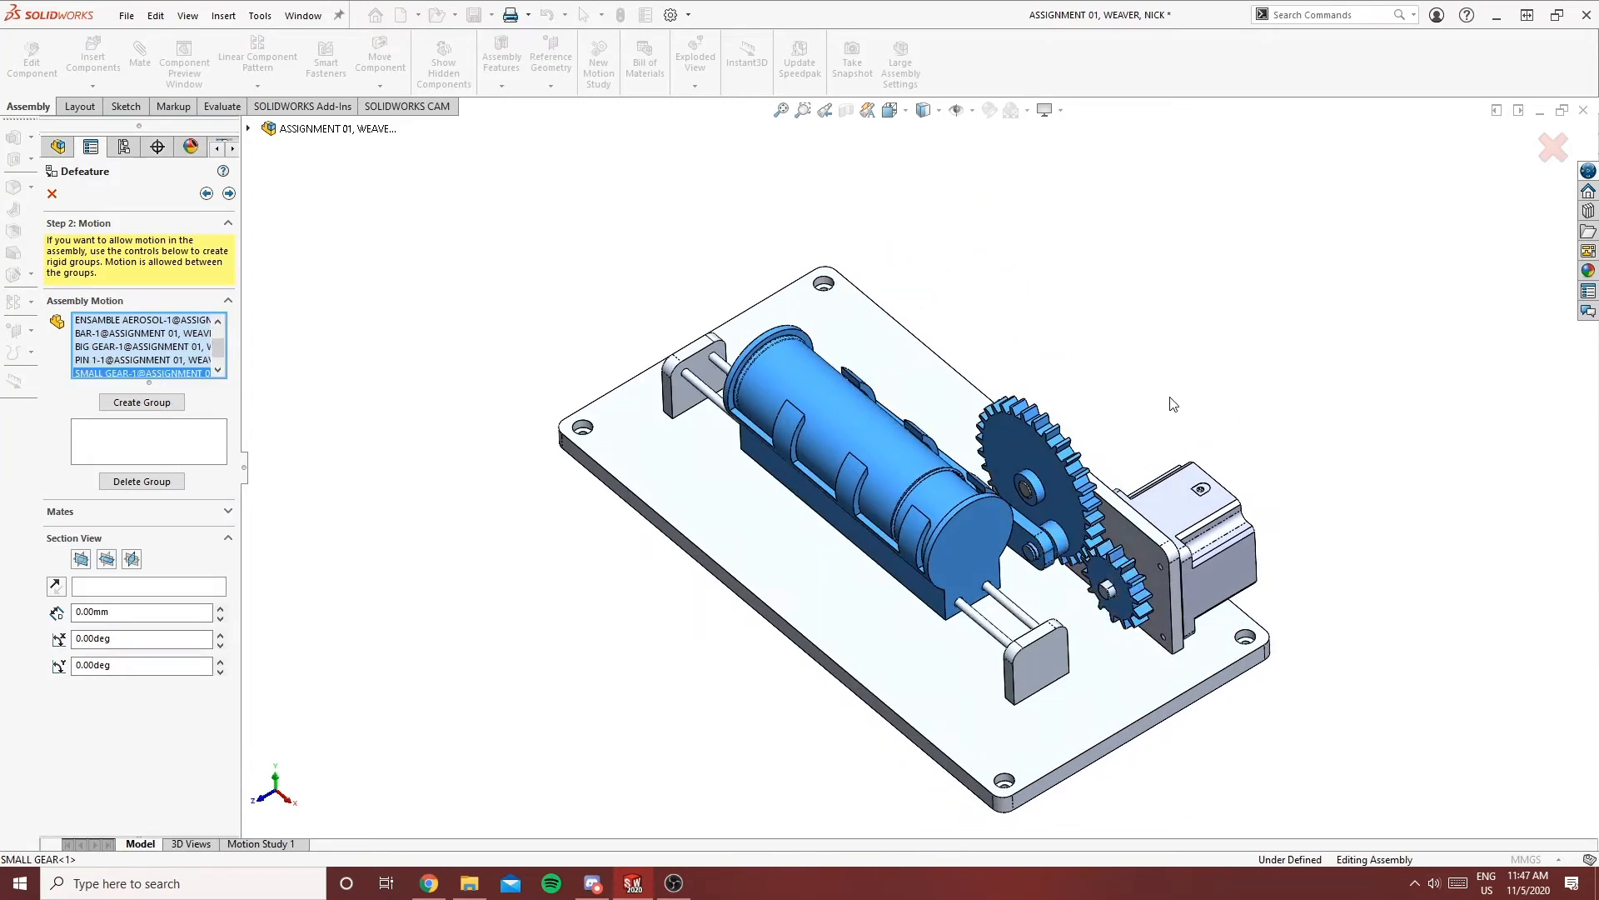
middle_click_drag(1137, 518, 1162, 355)
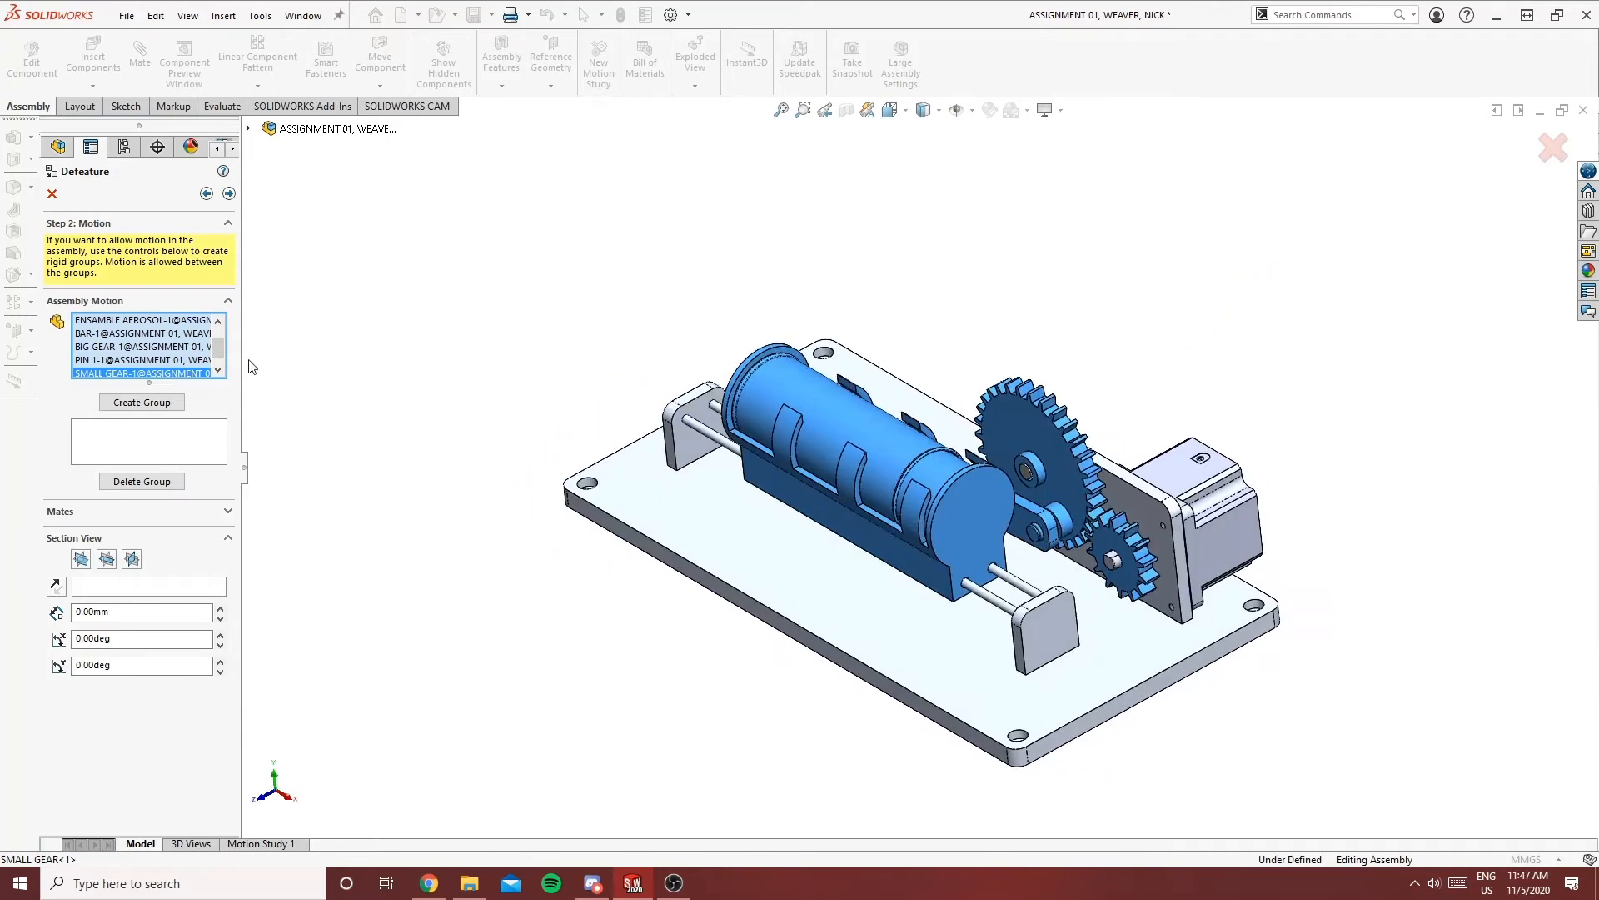
left_click(165, 402)
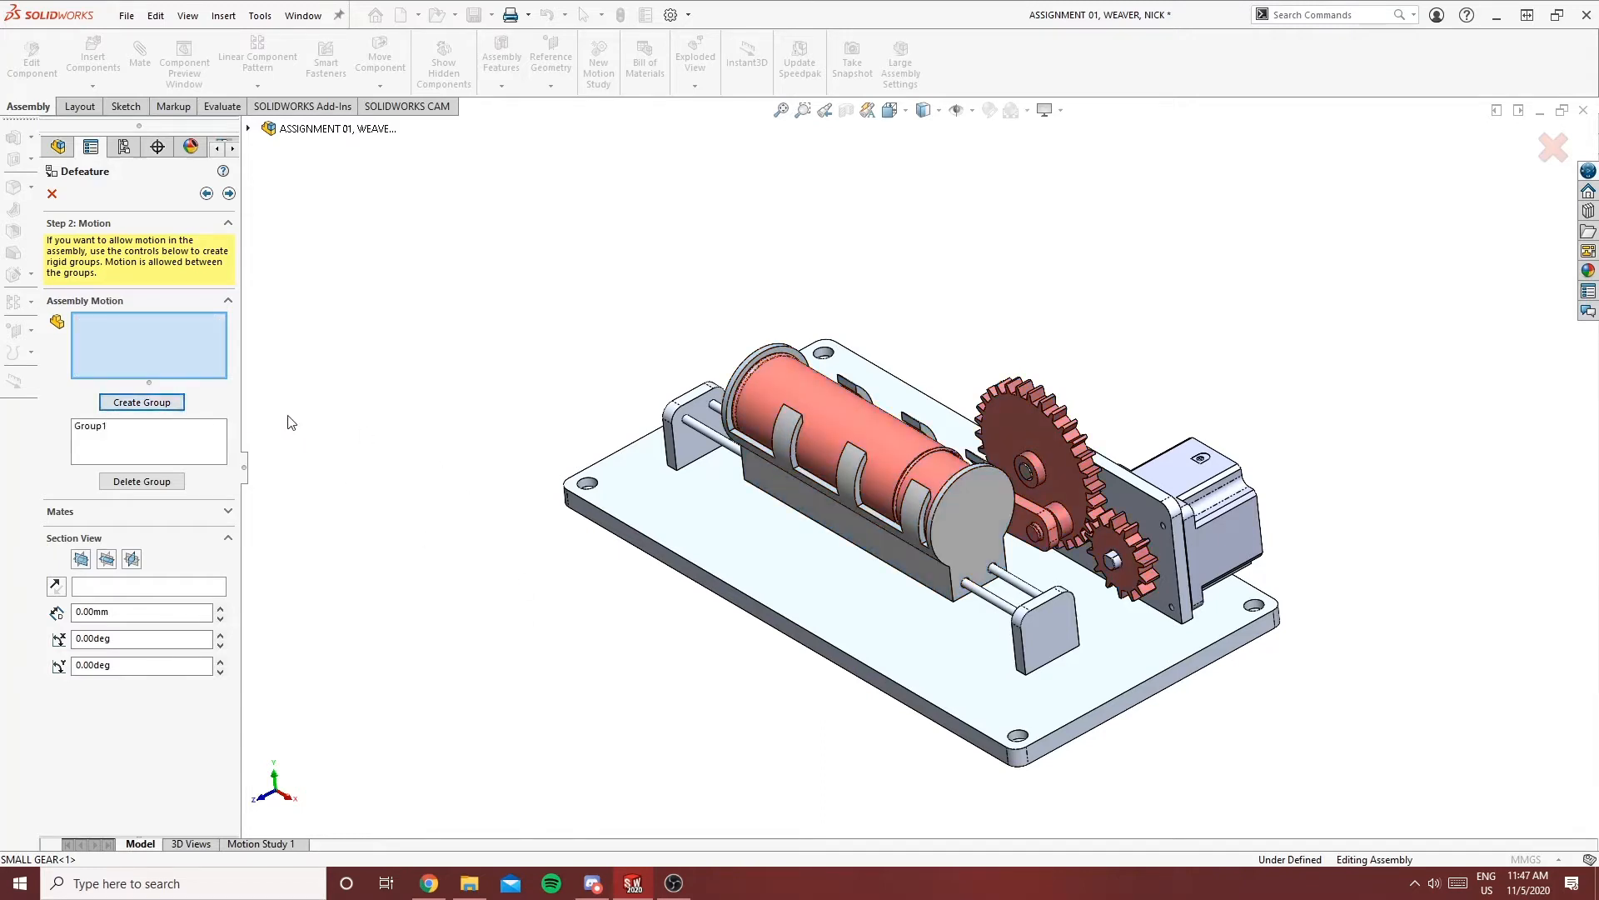
Review the automatically selected features to keep and add a face of the bar to them
left_click(229, 194)
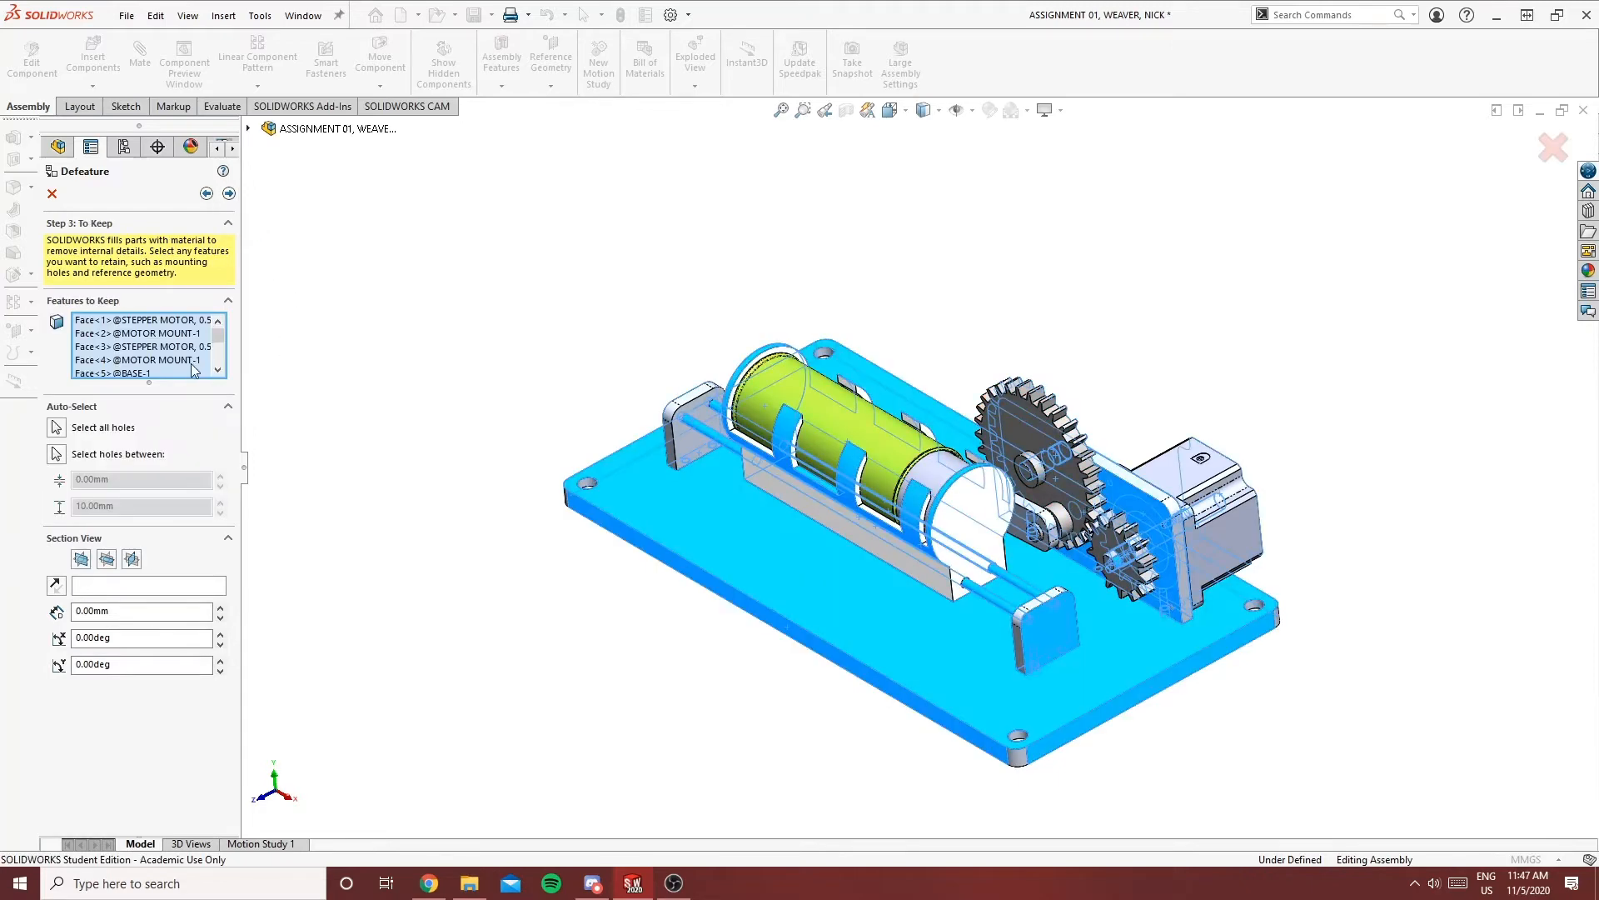
middle_click_drag(567, 589, 1066, 238)
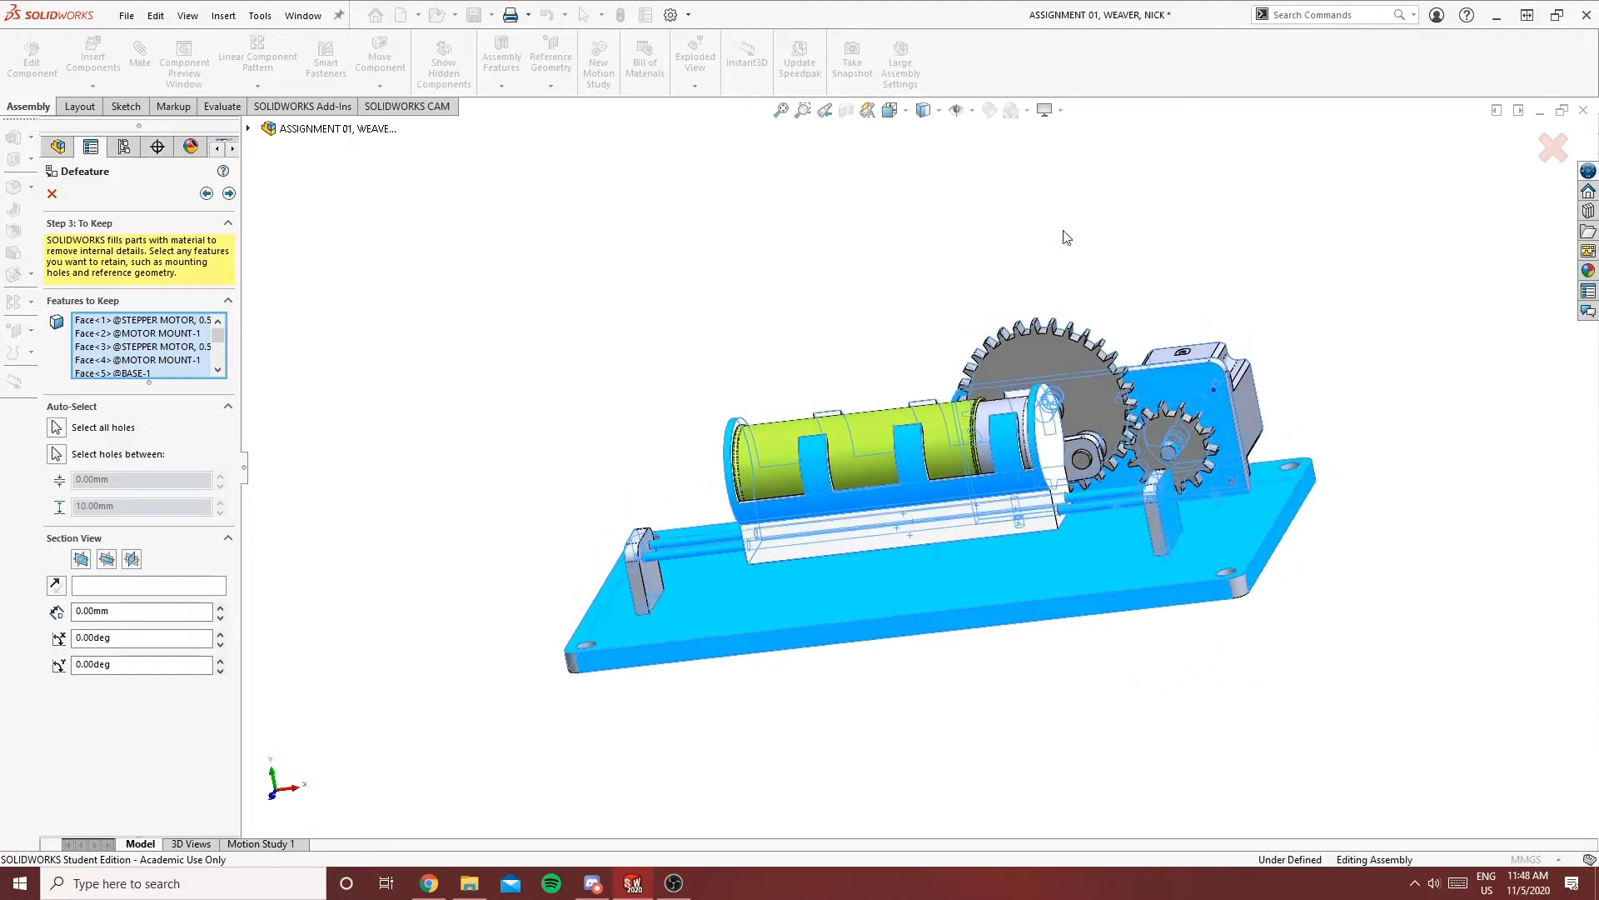
scroll(214, 341, "down", 13)
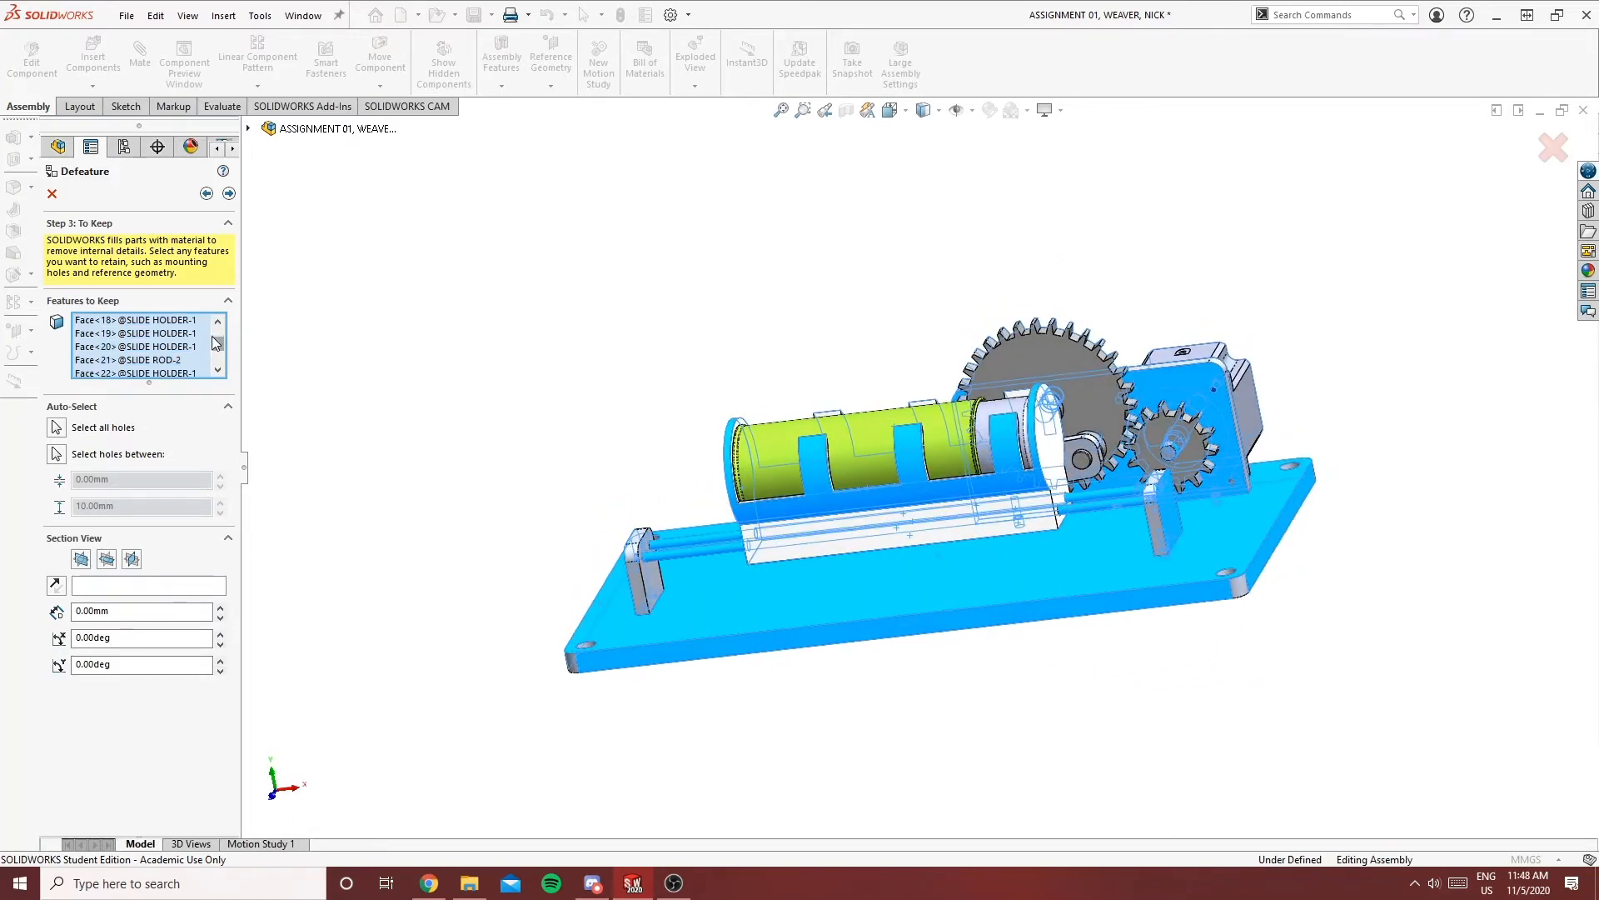
scroll(222, 342, "up", 11)
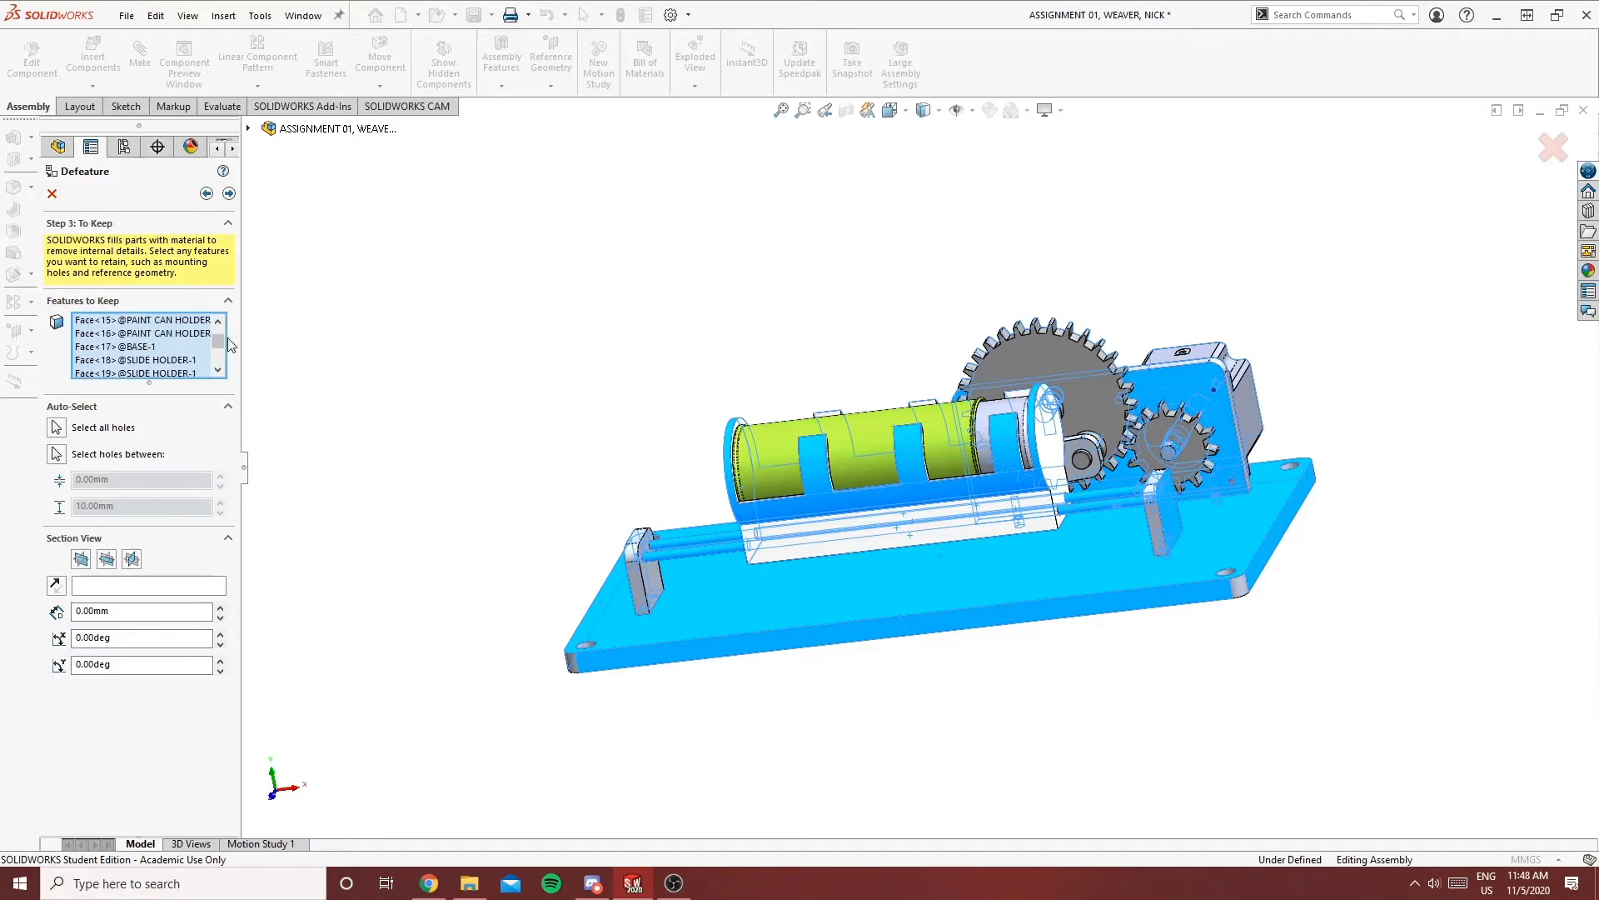
middle_click_drag(825, 312, 709, 715)
middle_click_drag(1213, 421, 973, 408)
left_click(973, 408)
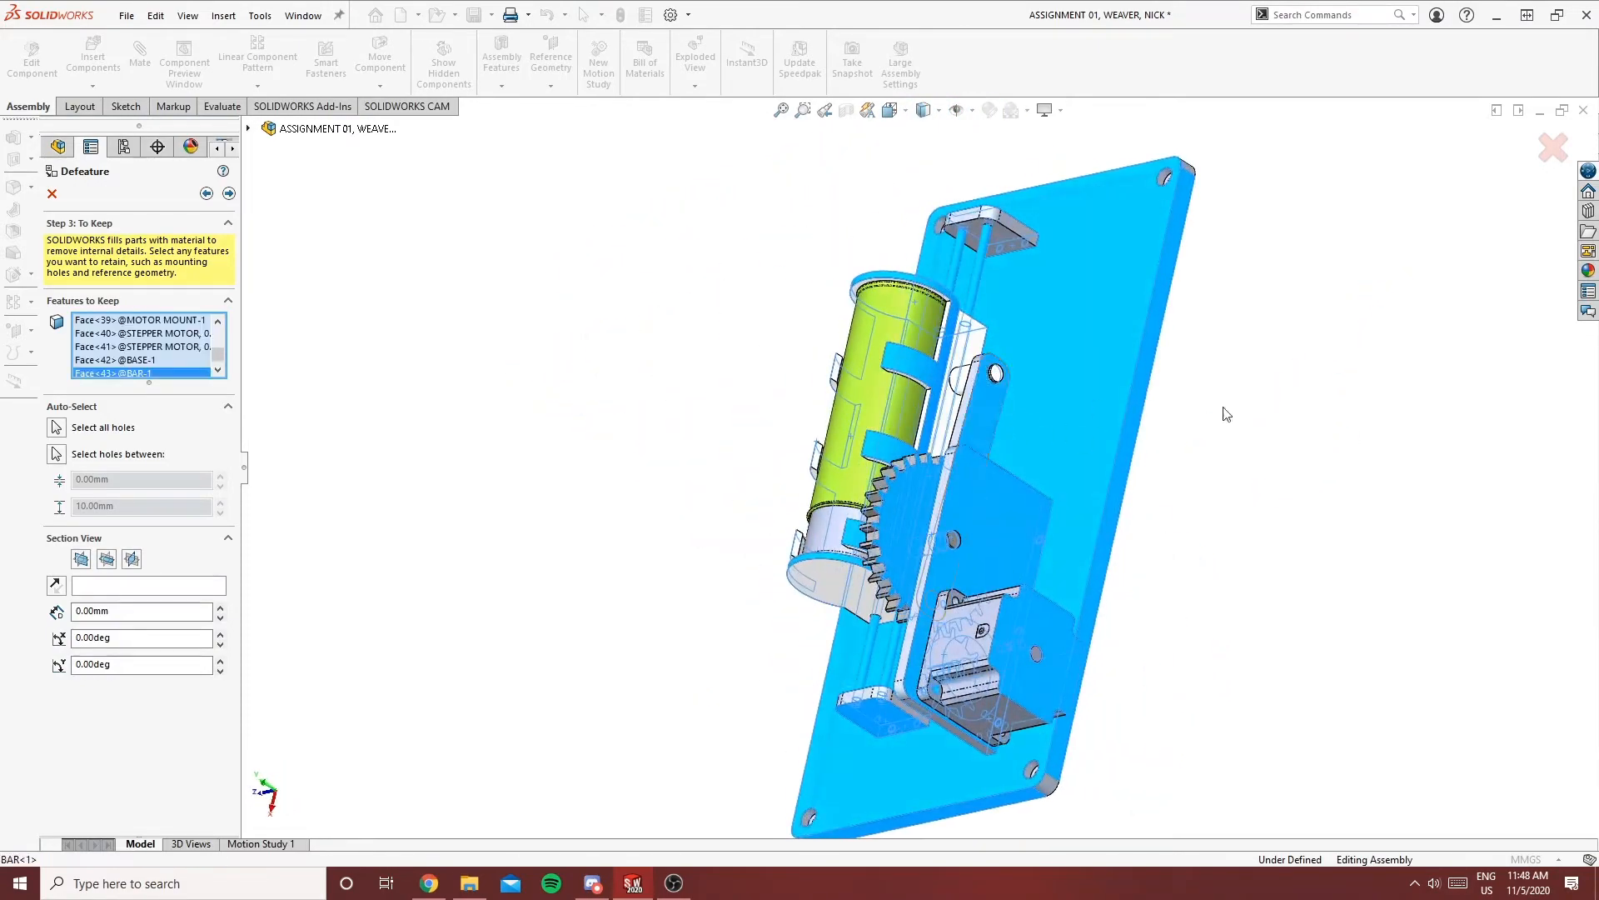
middle_click_drag(1249, 409, 1396, 507)
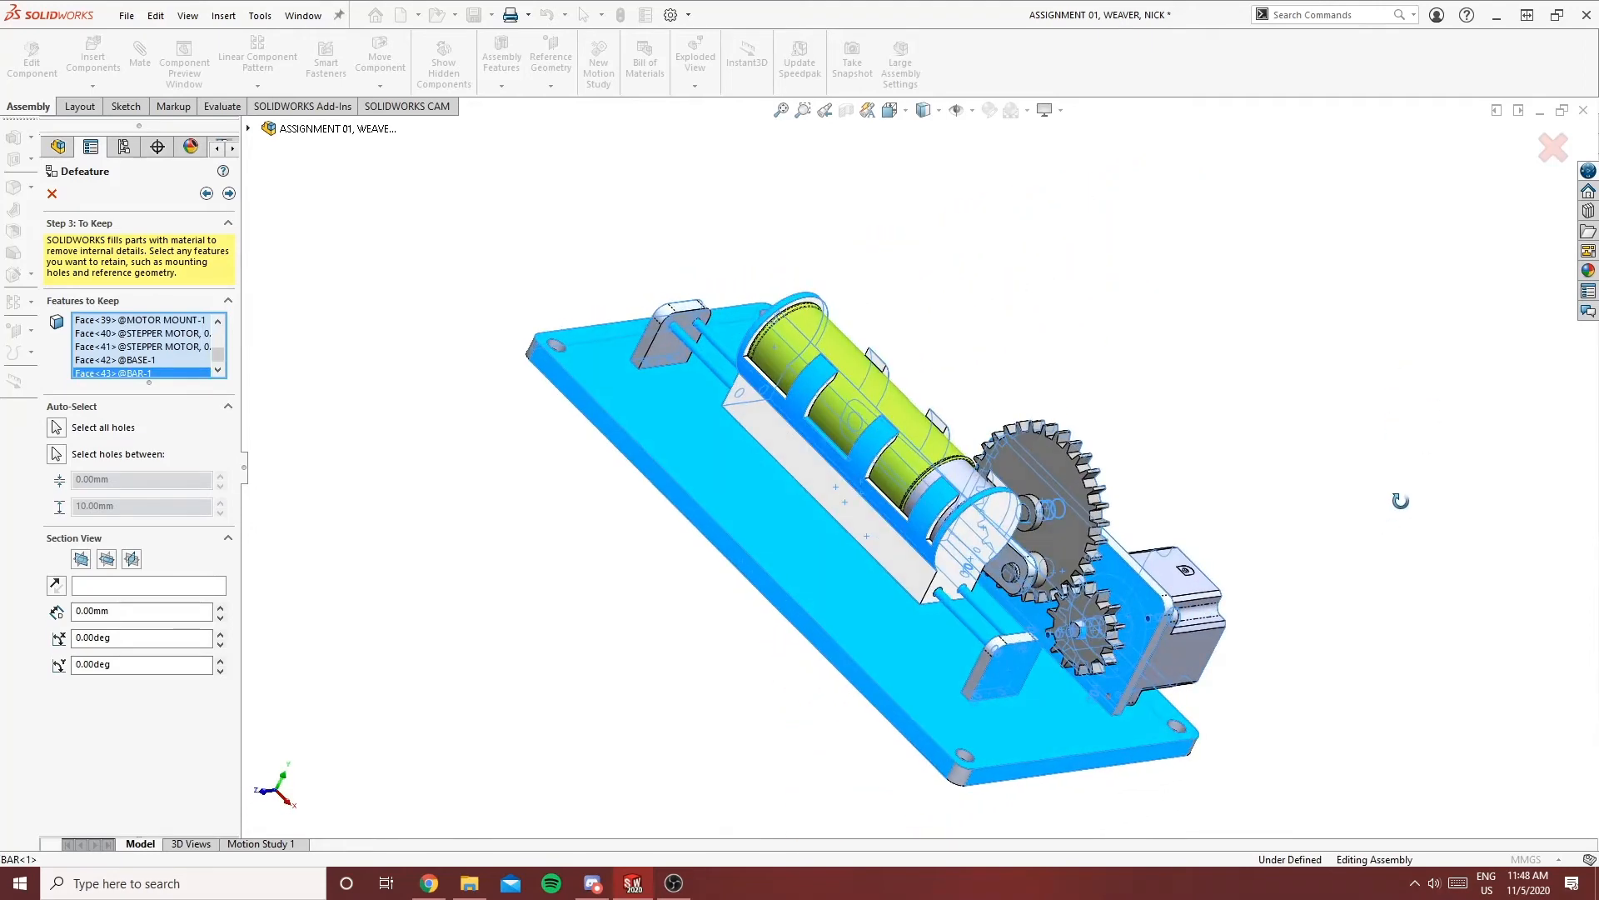
key("ctrl+7")
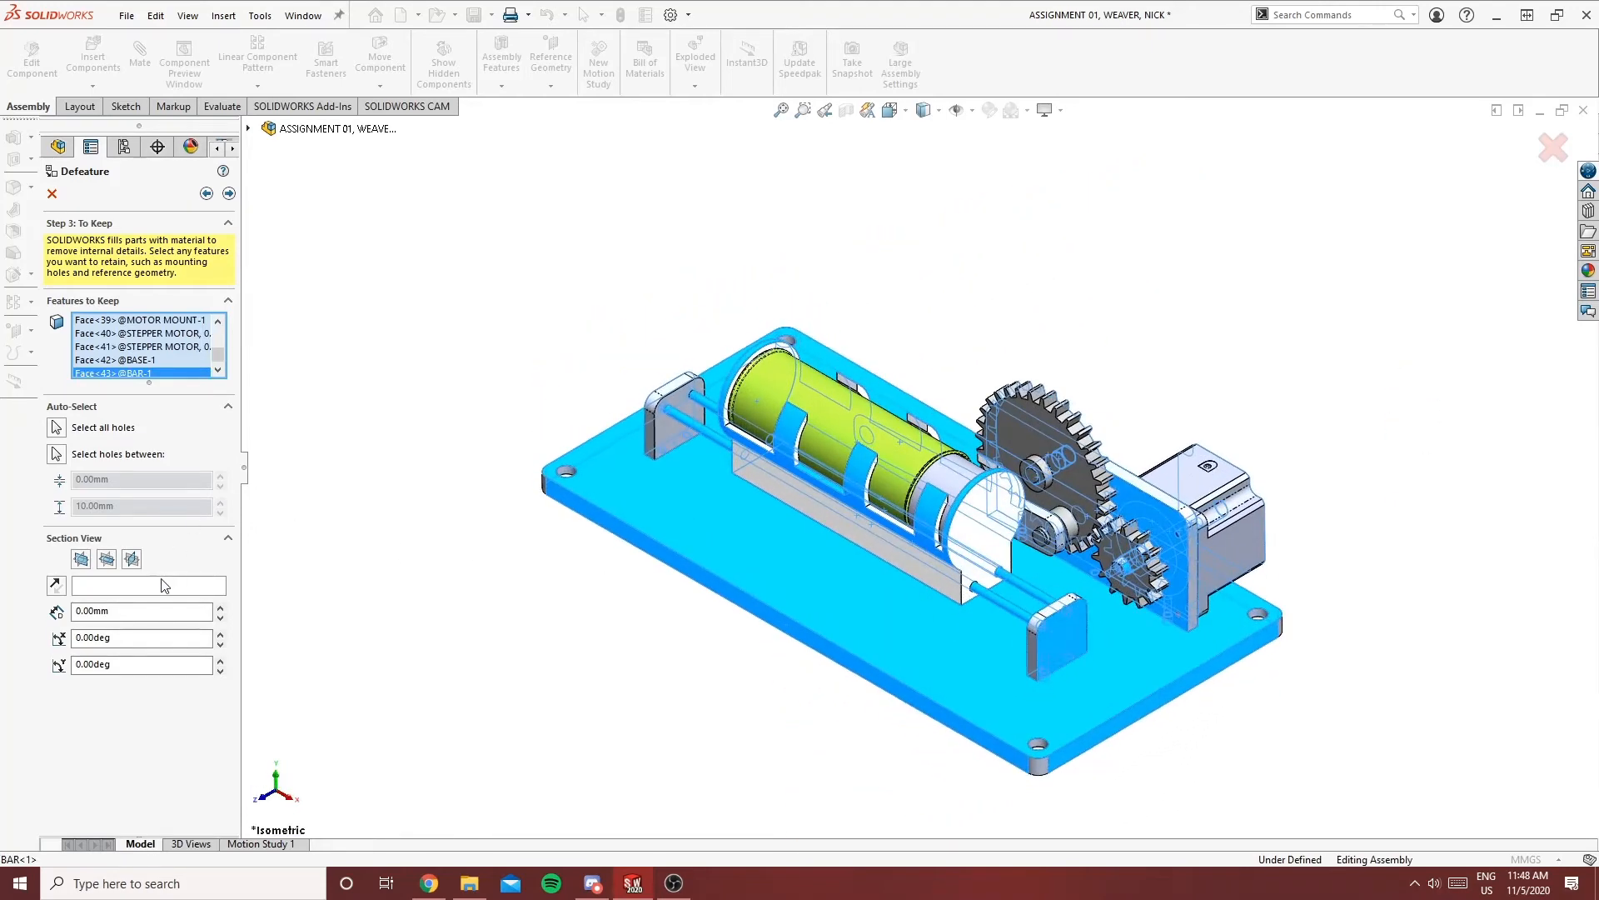
Complete the defeature without removing further items and save it as a new assembly linked to the original, under the suggested file name
left_click(229, 194)
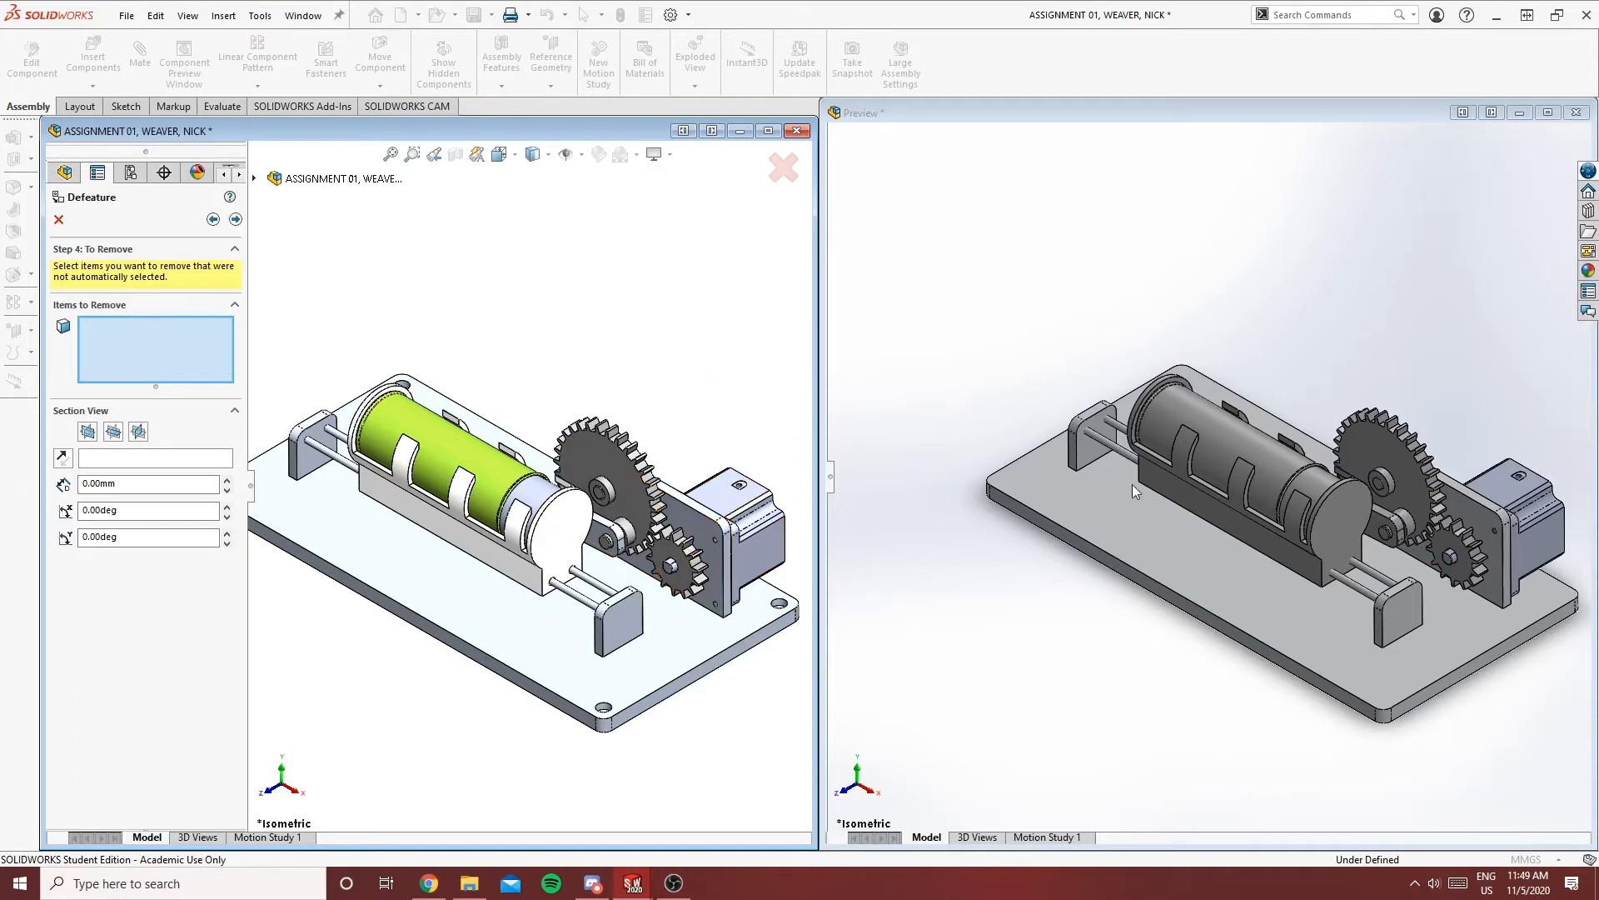
left_click(235, 219)
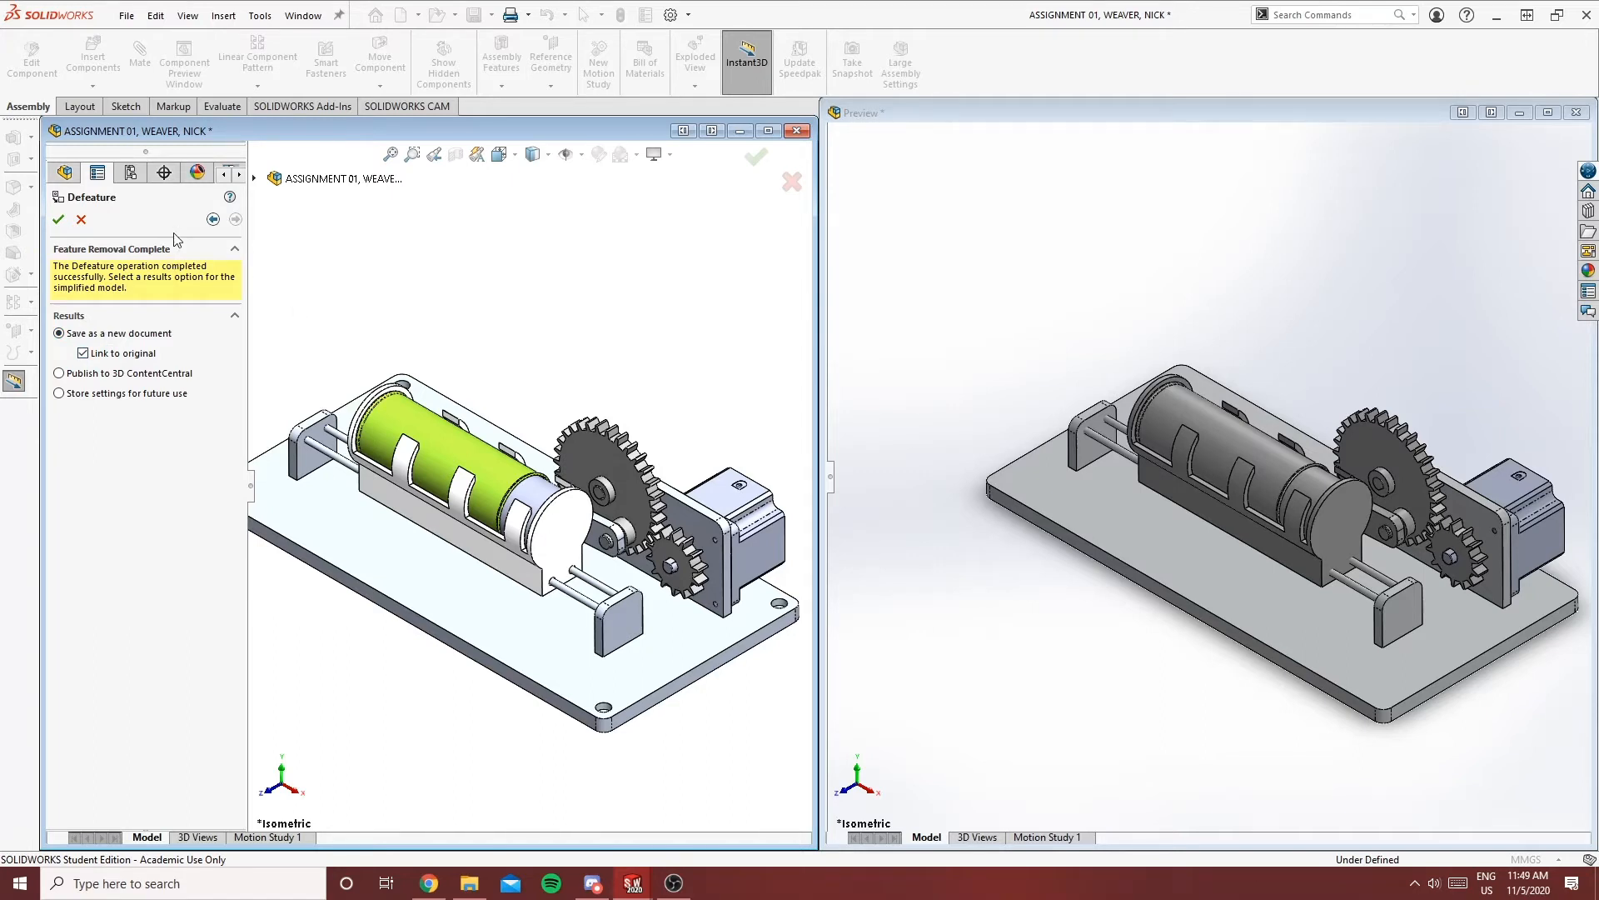
left_click(59, 219)
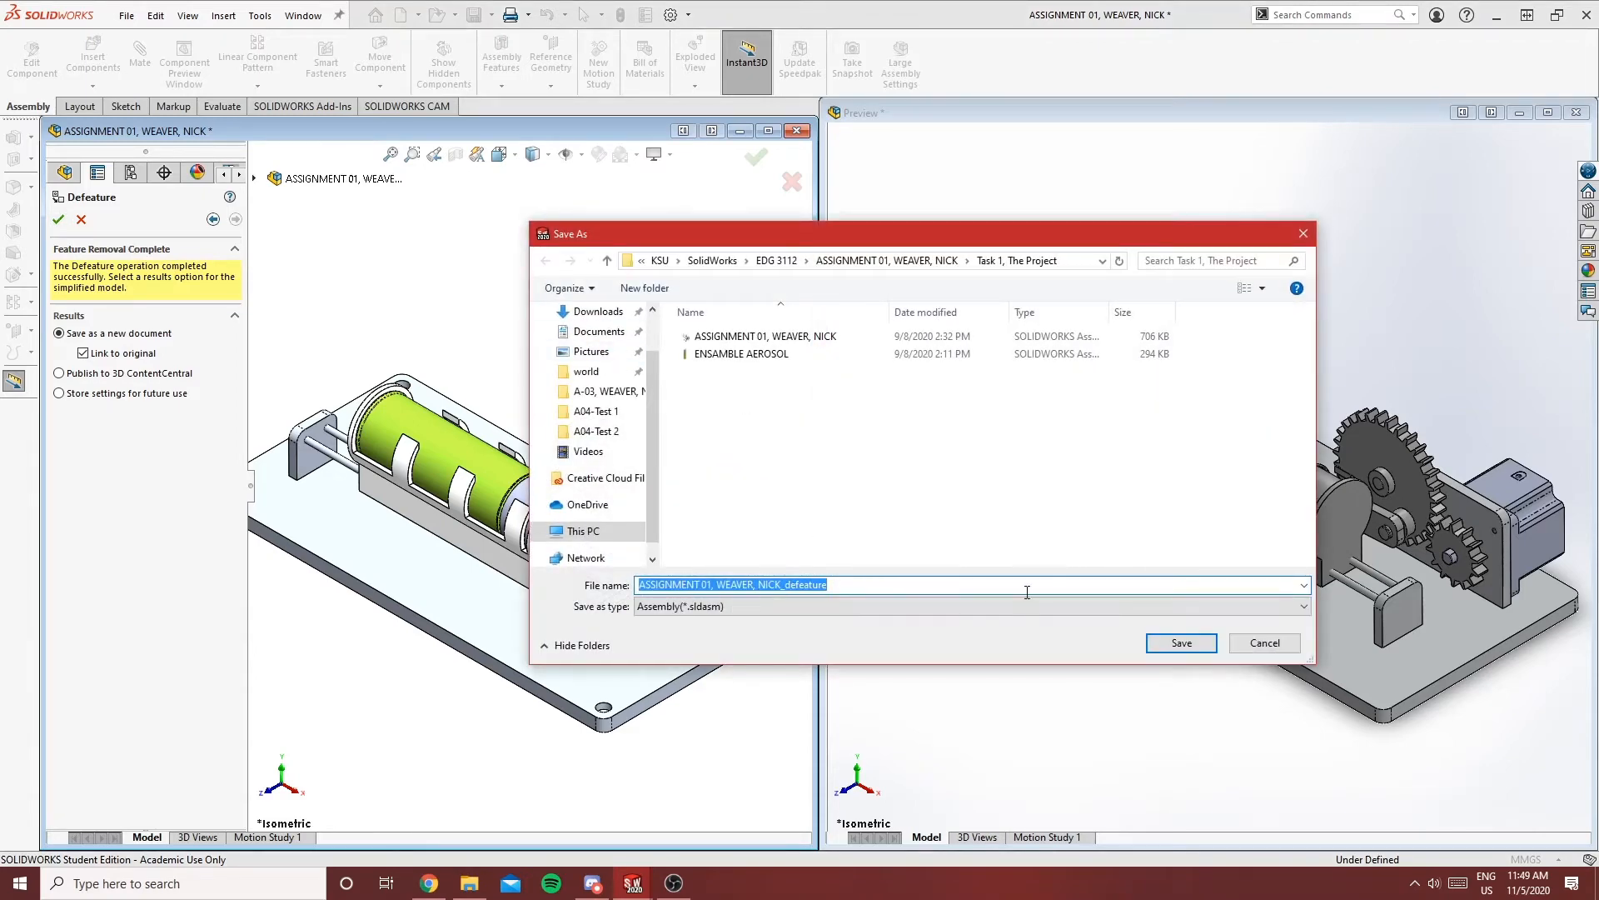
left_click(1180, 642)
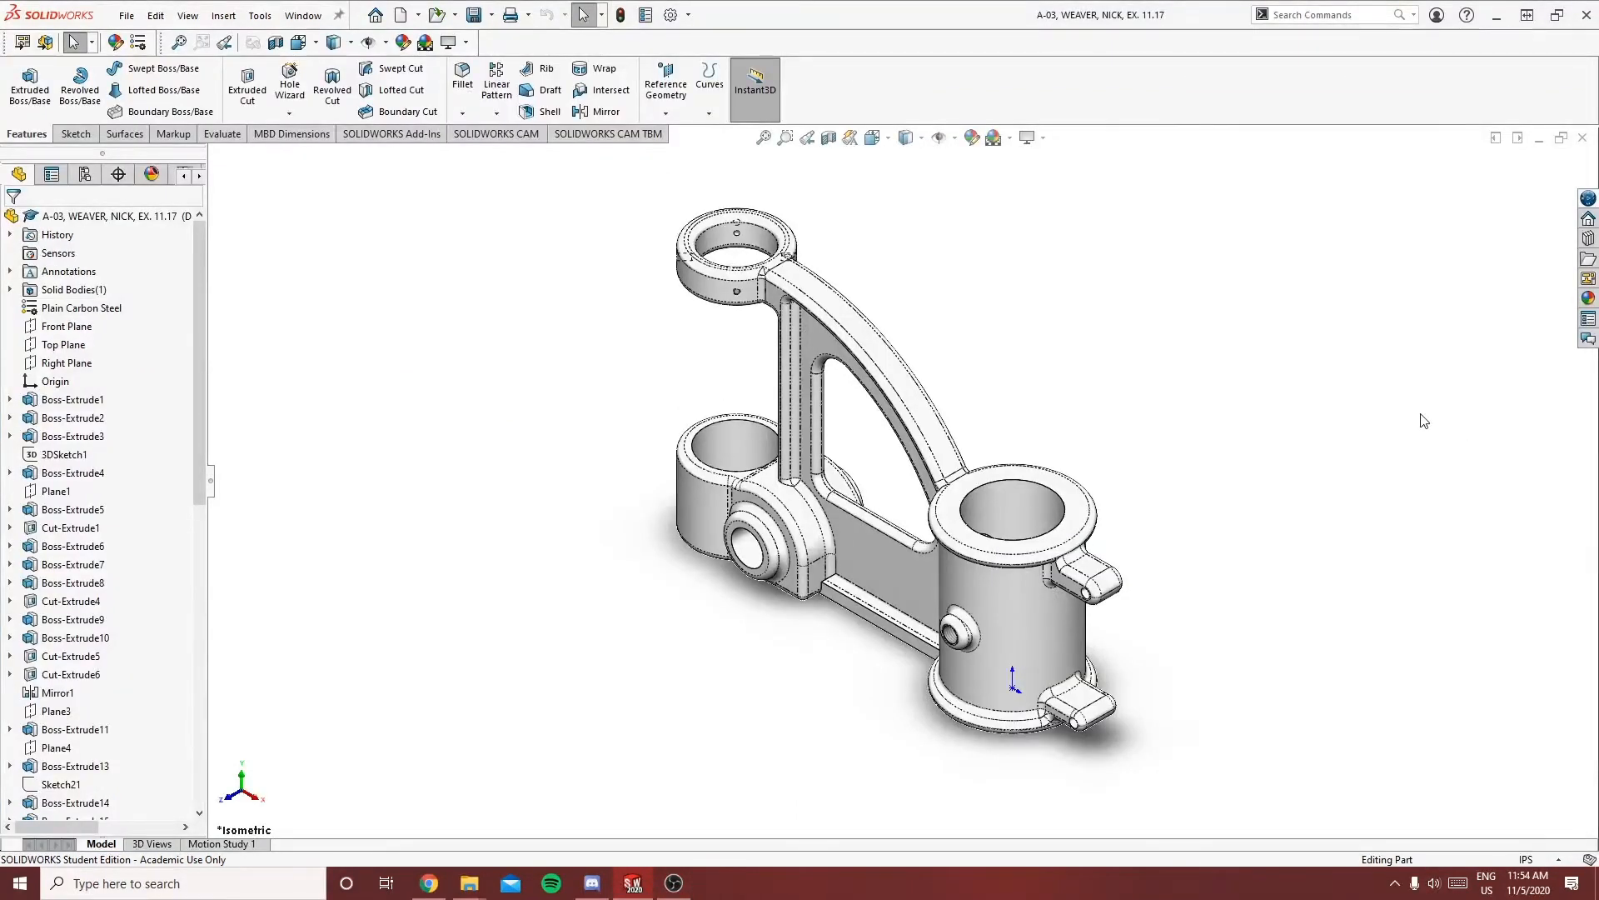
Start a Defeature of the bracket part and keep faces on the curved arm, web, upper ring, lower cylinder and side boss block
left_click(260, 16)
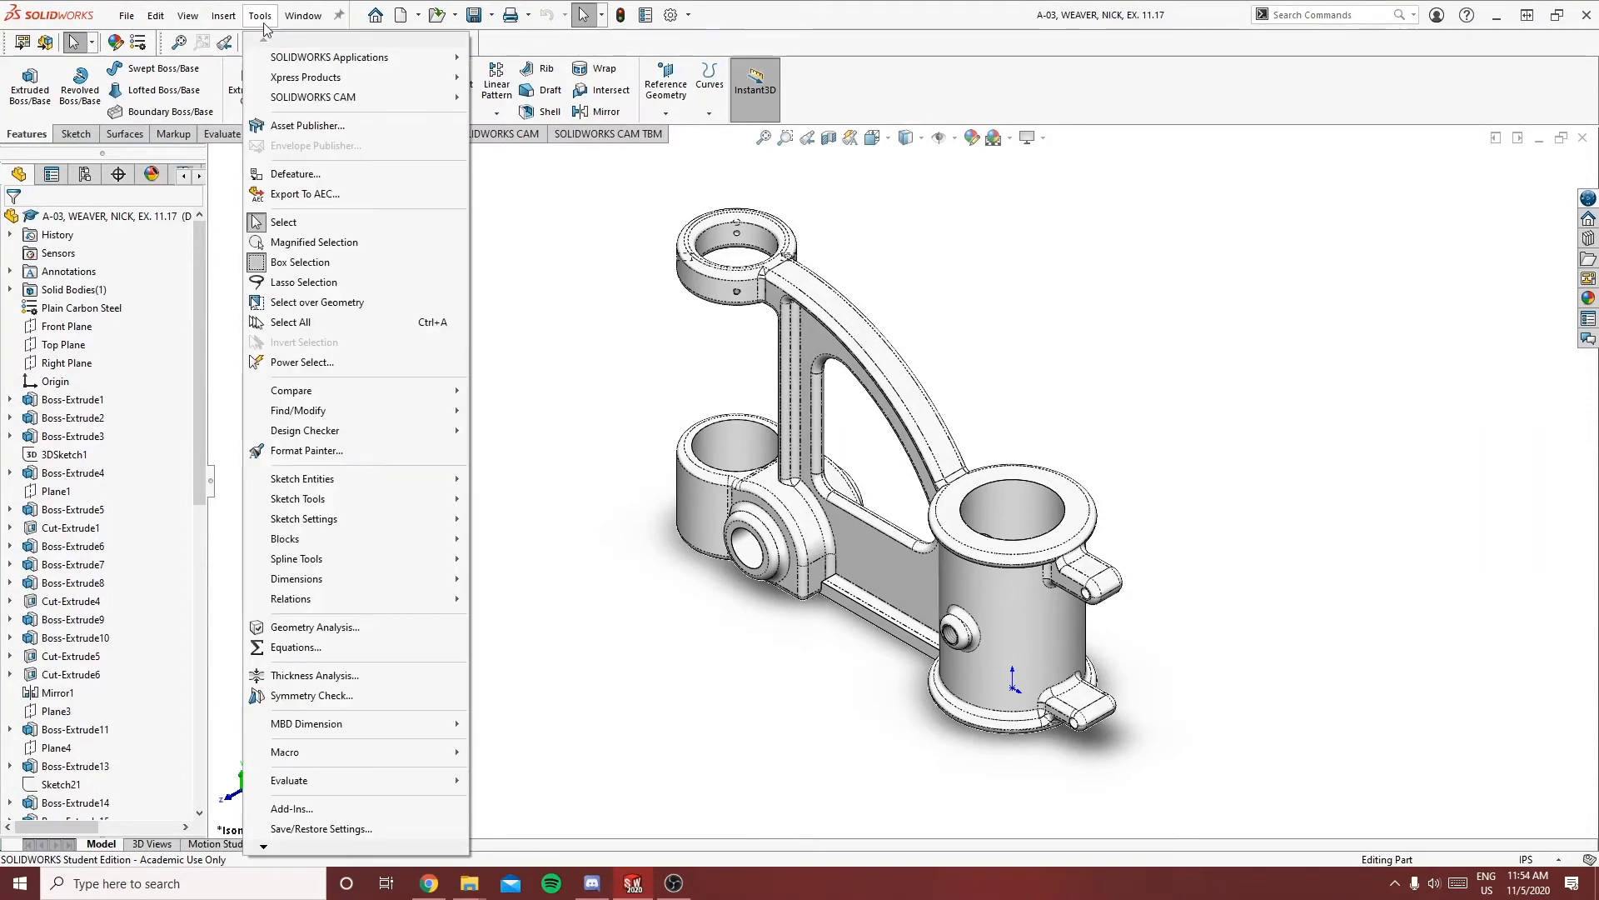
left_click(293, 173)
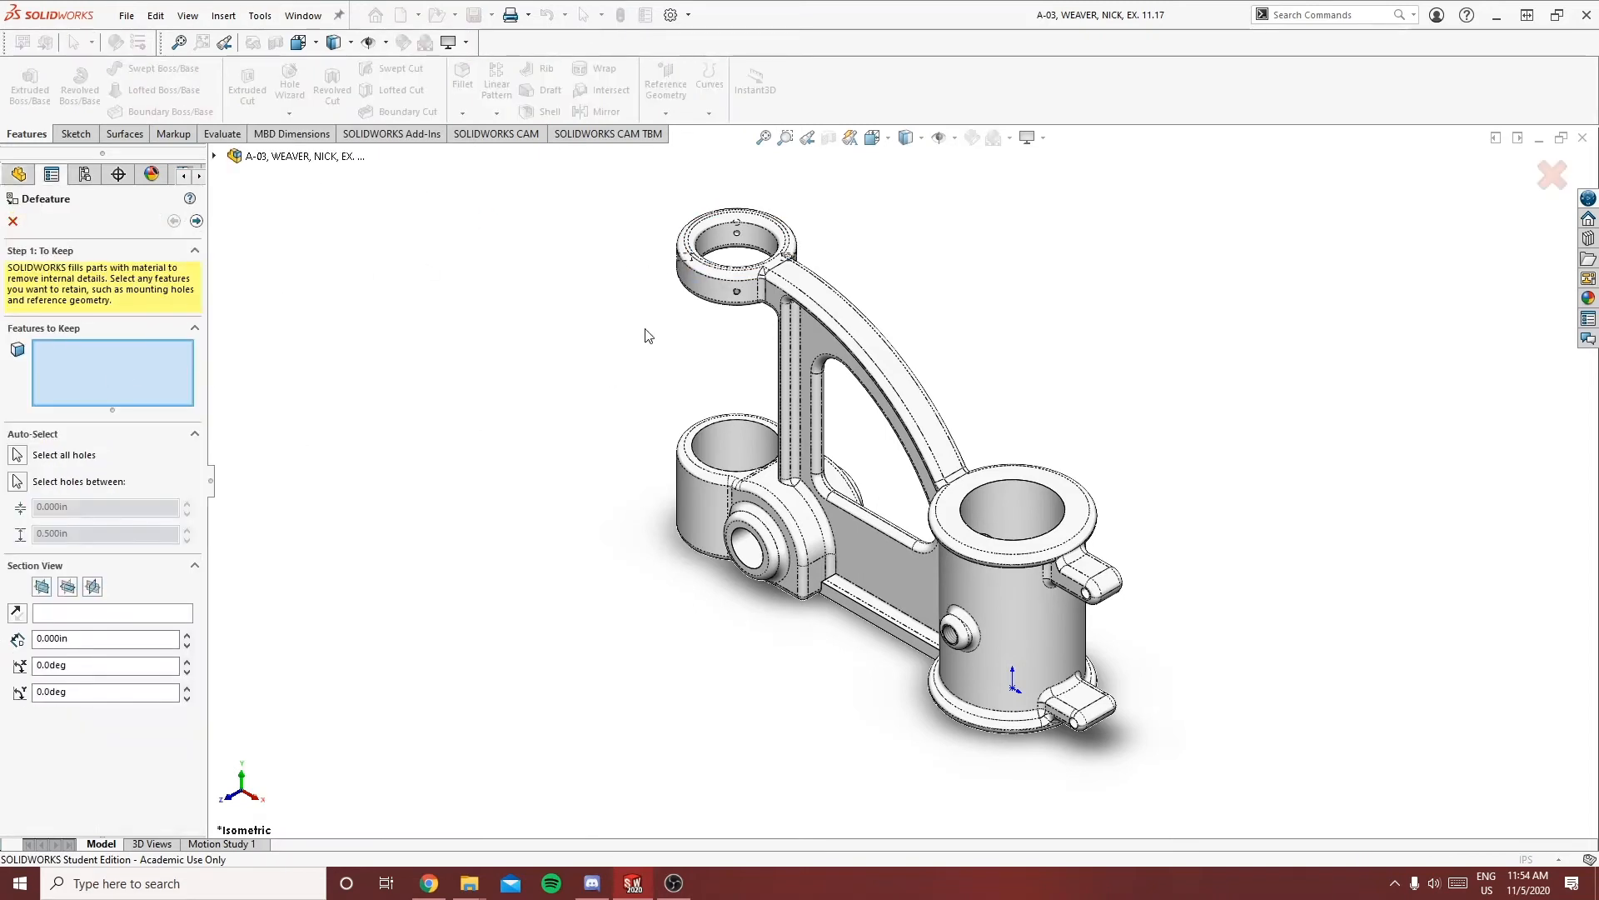
left_click(902, 364)
left_click(813, 345)
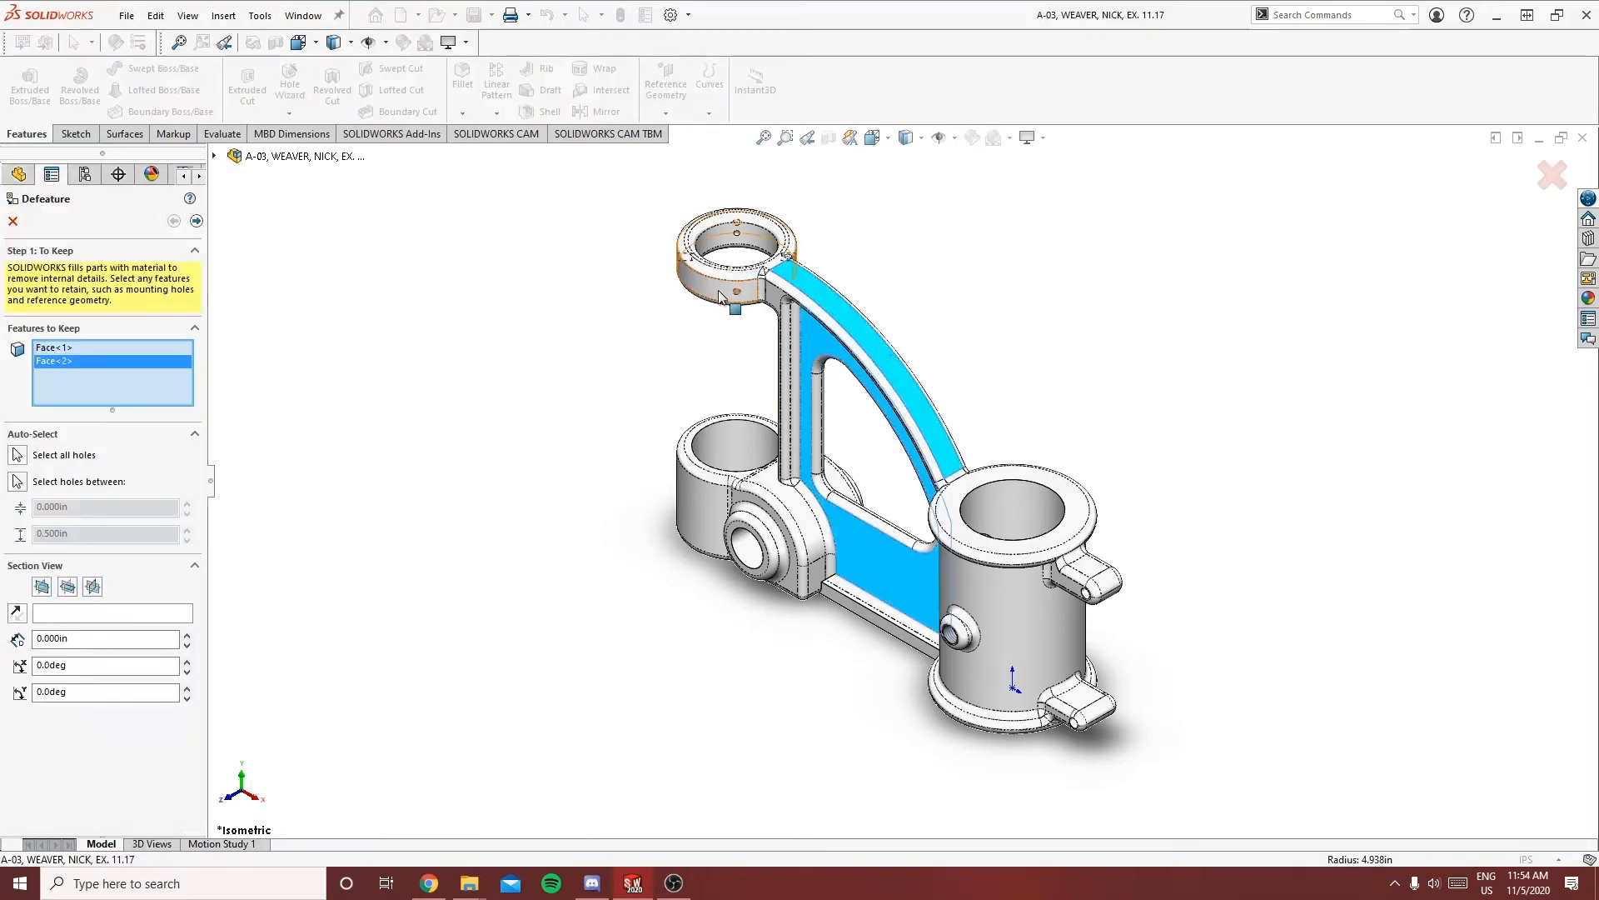
left_click(722, 296)
left_click(696, 493)
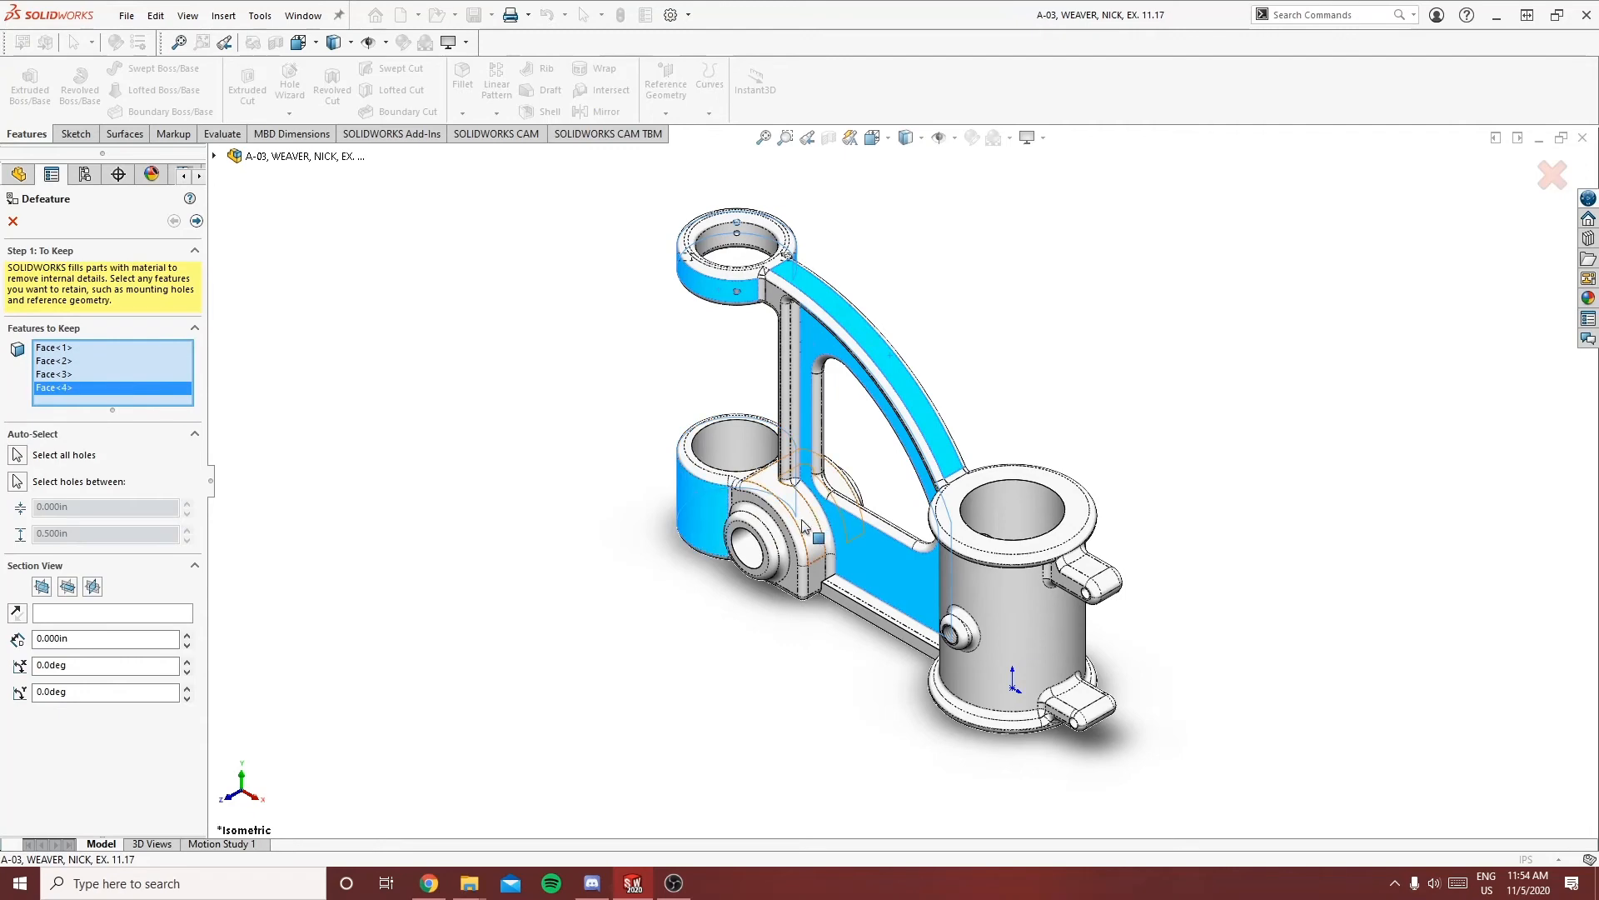
left_click(804, 526)
left_click(799, 558)
left_click(796, 587)
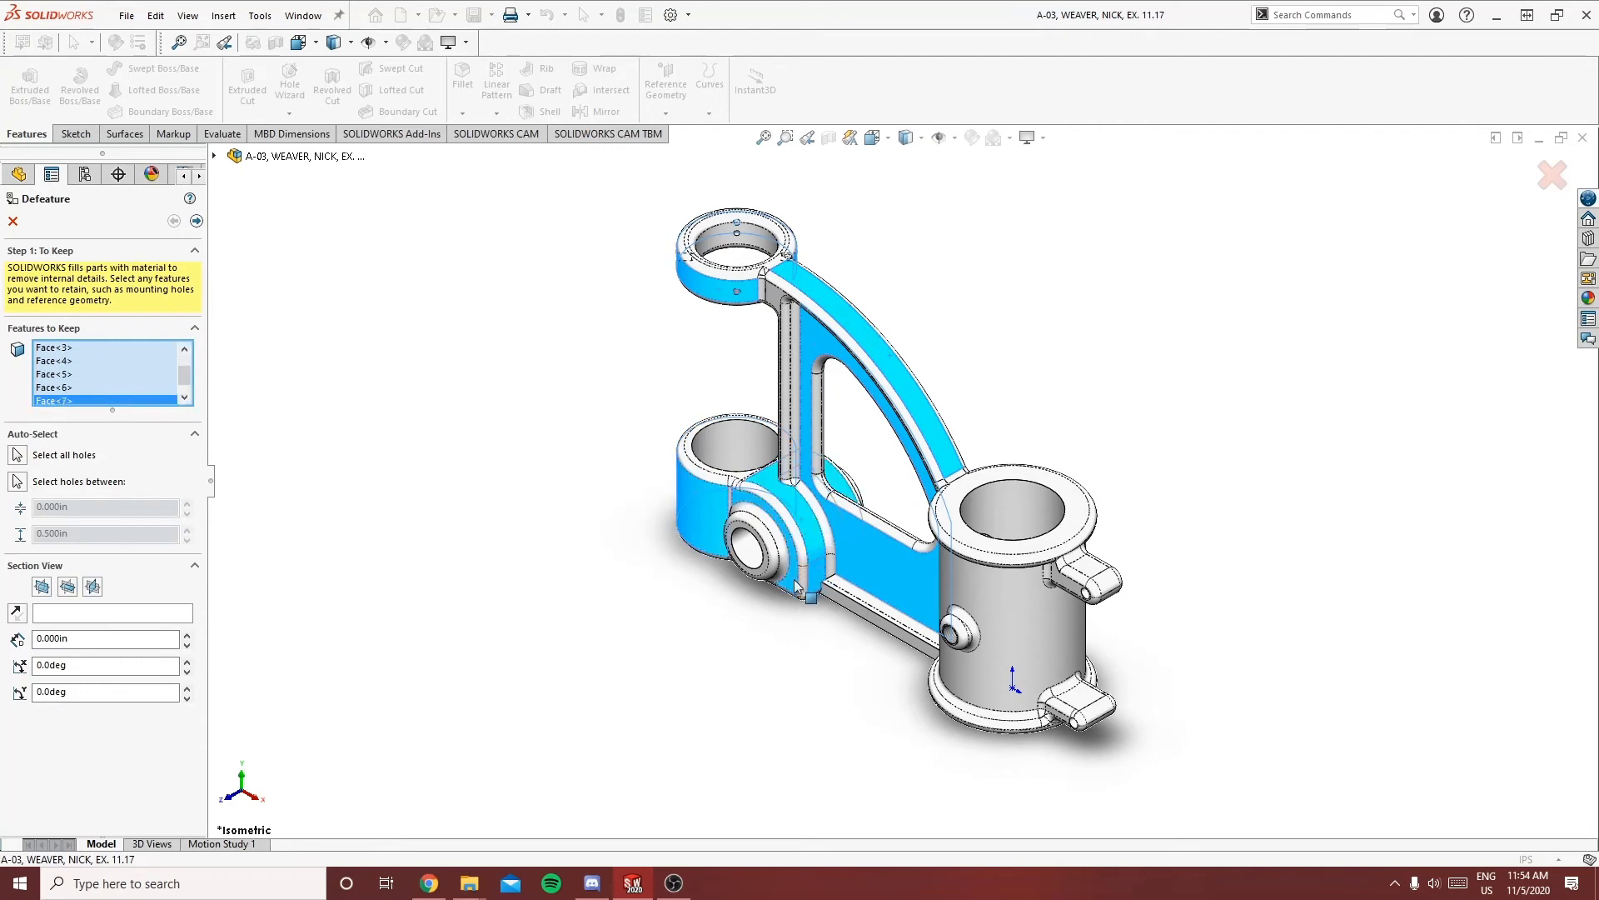
Also keep the large cylinder's outer and top faces plus two faces on the bracket's rear side, and generate the simplified preview
left_click(1013, 593)
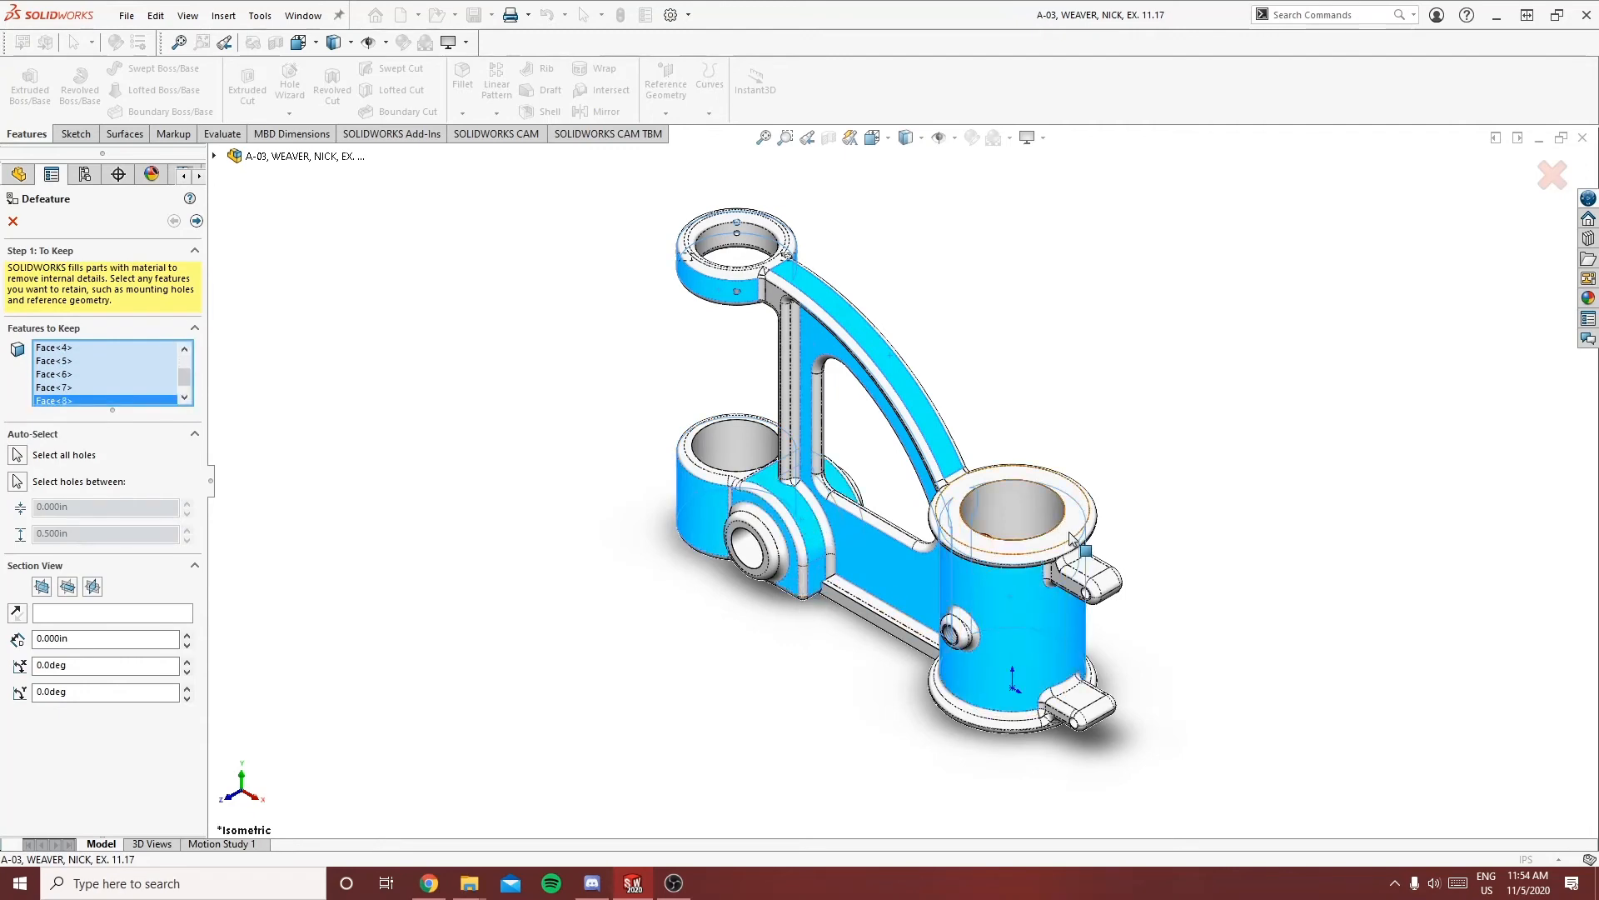
left_click(1071, 537)
middle_click_drag(1113, 492, 872, 322)
left_click(872, 322)
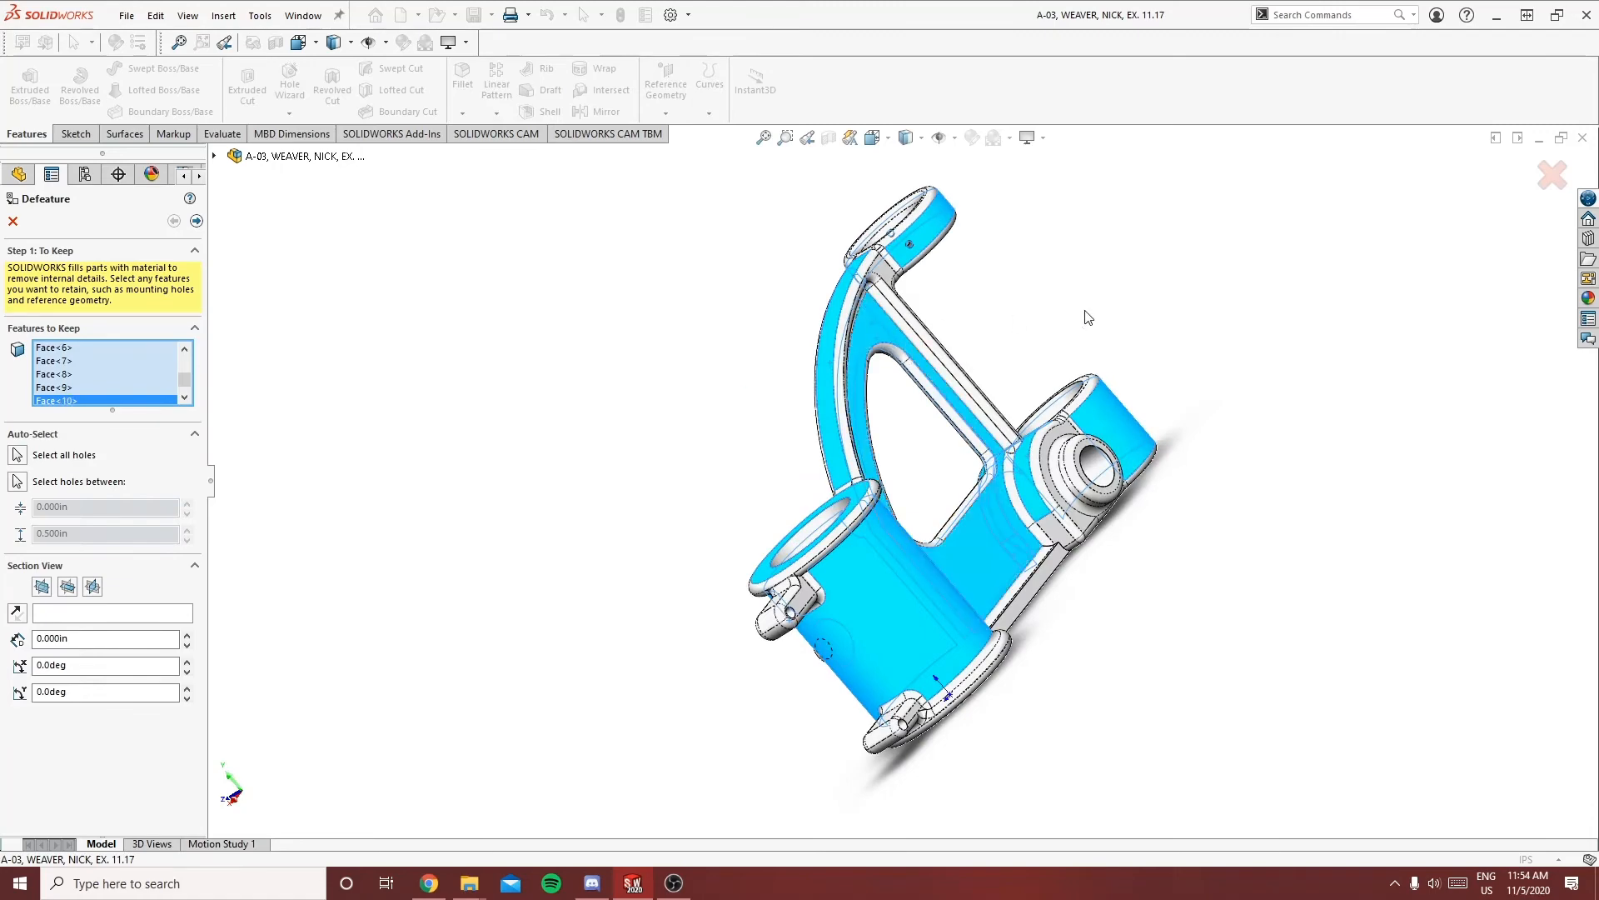
key("ctrl+7")
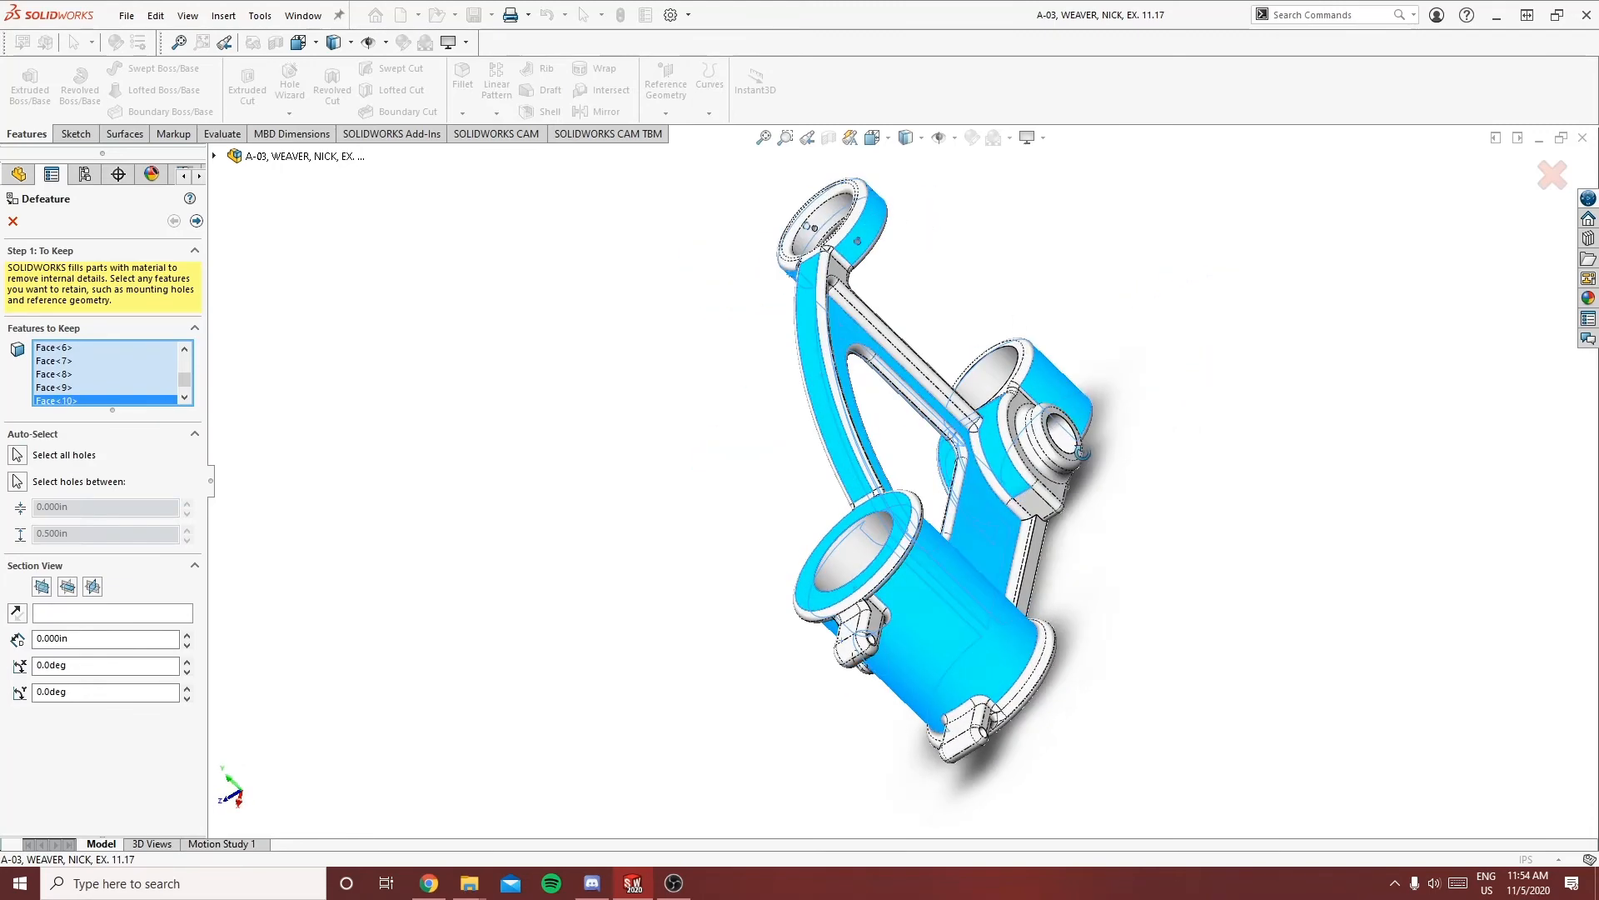
left_click(1046, 510)
middle_click_drag(1046, 510, 1274, 408)
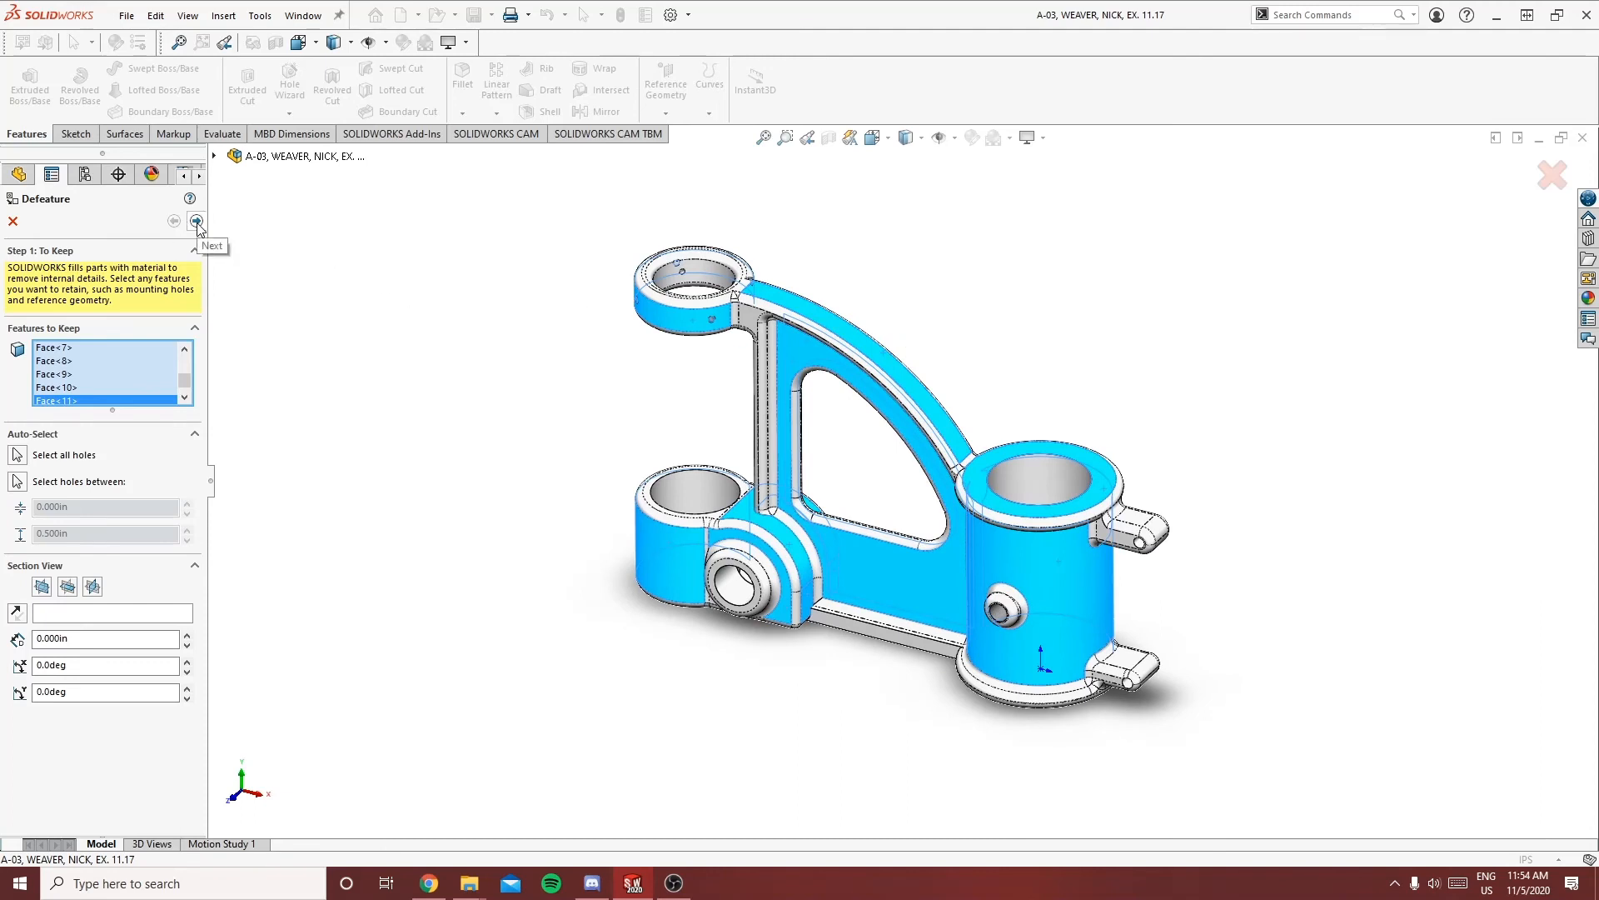
left_click(197, 222)
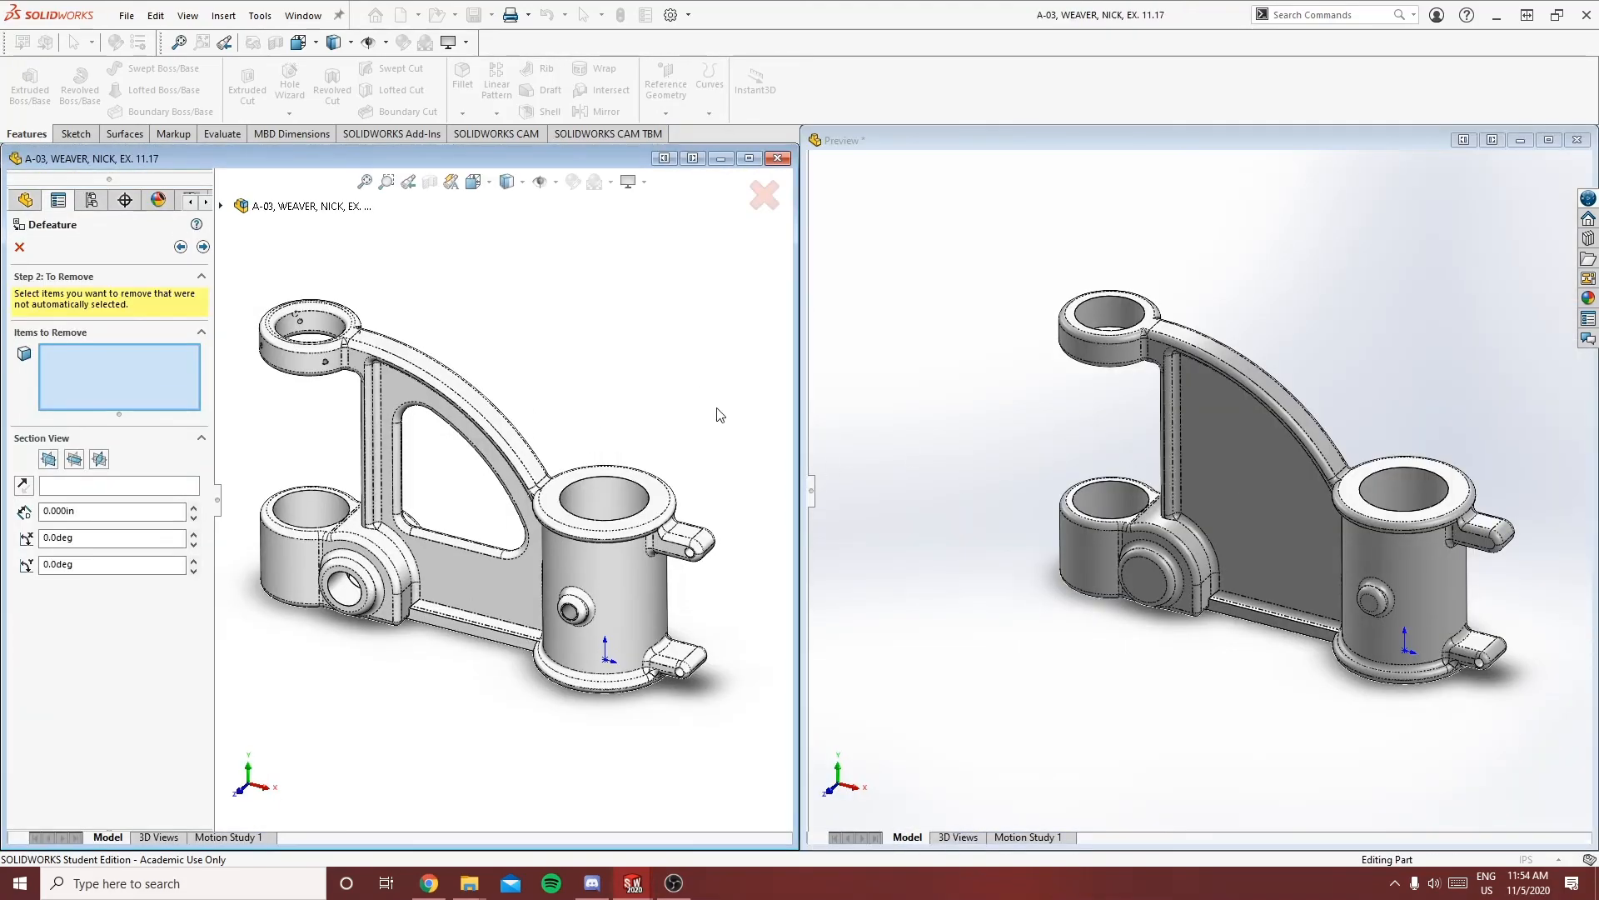
Compare the holes and web opening of the original bracket with the simplified preview from several angles
mouse_move(693, 376)
middle_mouse_down()
mouse_move(638, 403)
mouse_move(649, 517)
mouse_move(702, 315)
mouse_move(714, 339)
mouse_move(658, 342)
mouse_move(693, 361)
middle_mouse_up()
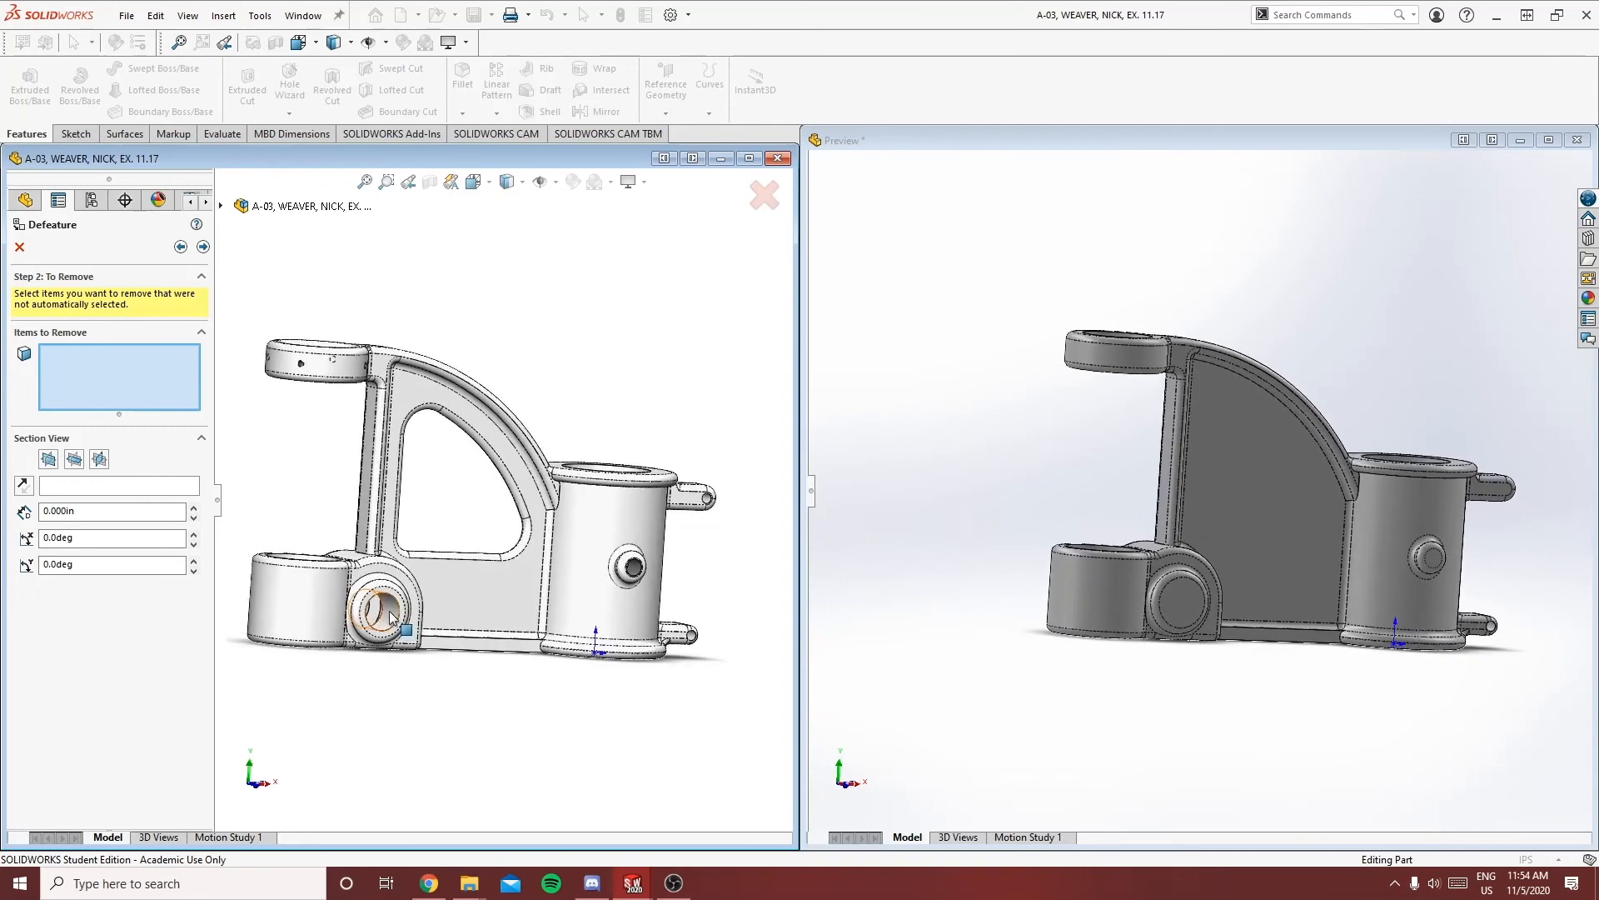
middle_click_drag(589, 358, 569, 369)
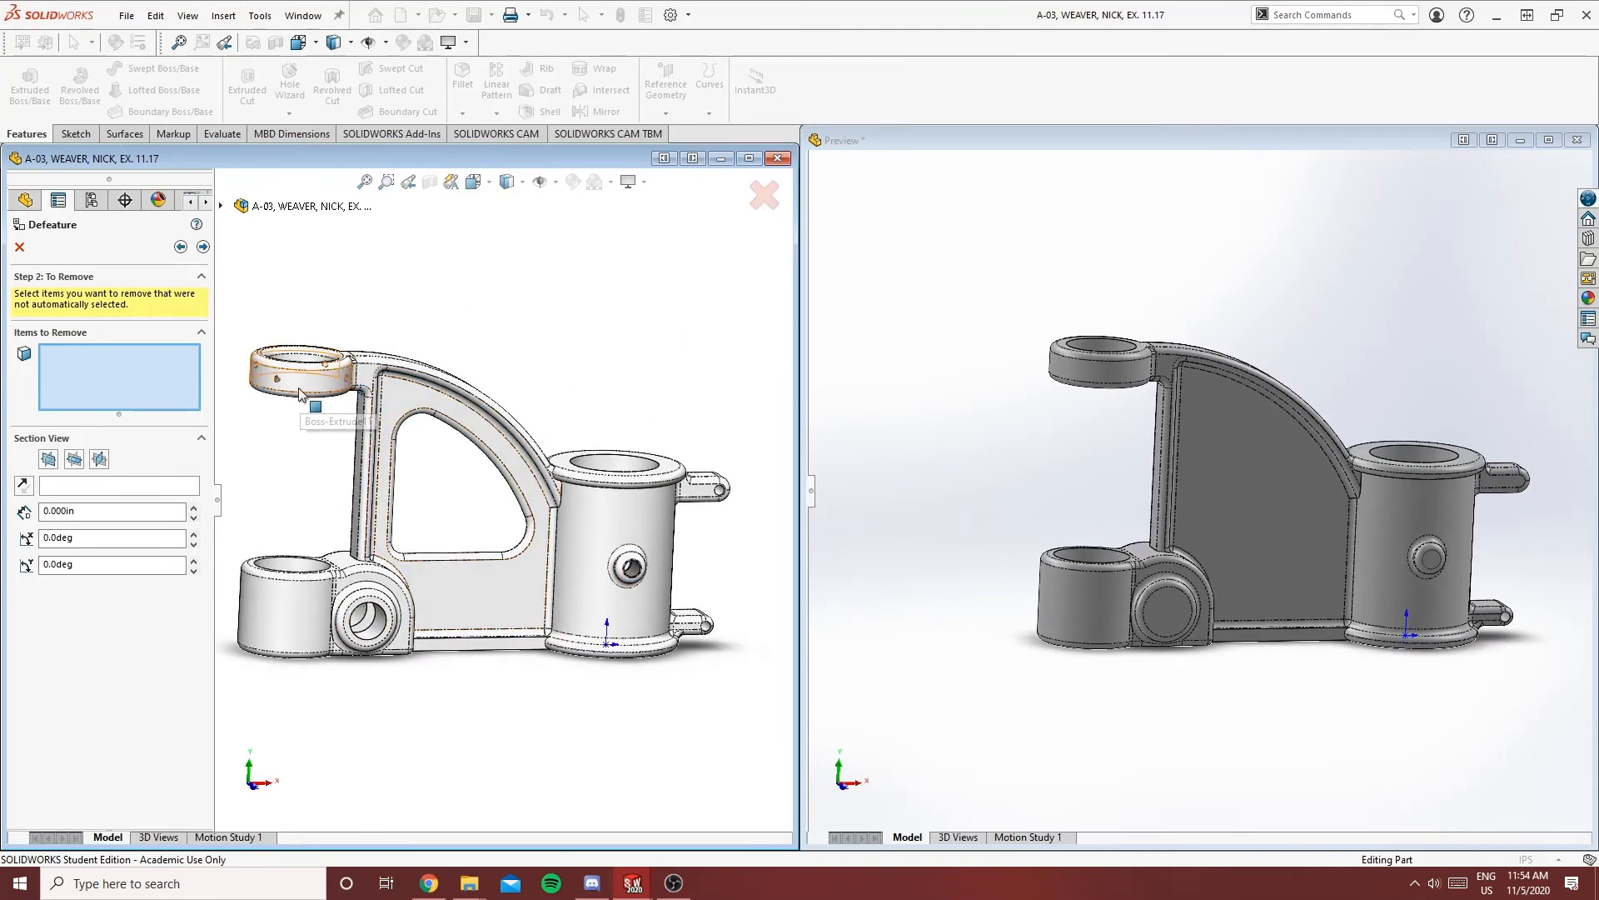
middle_click_drag(500, 346, 468, 338)
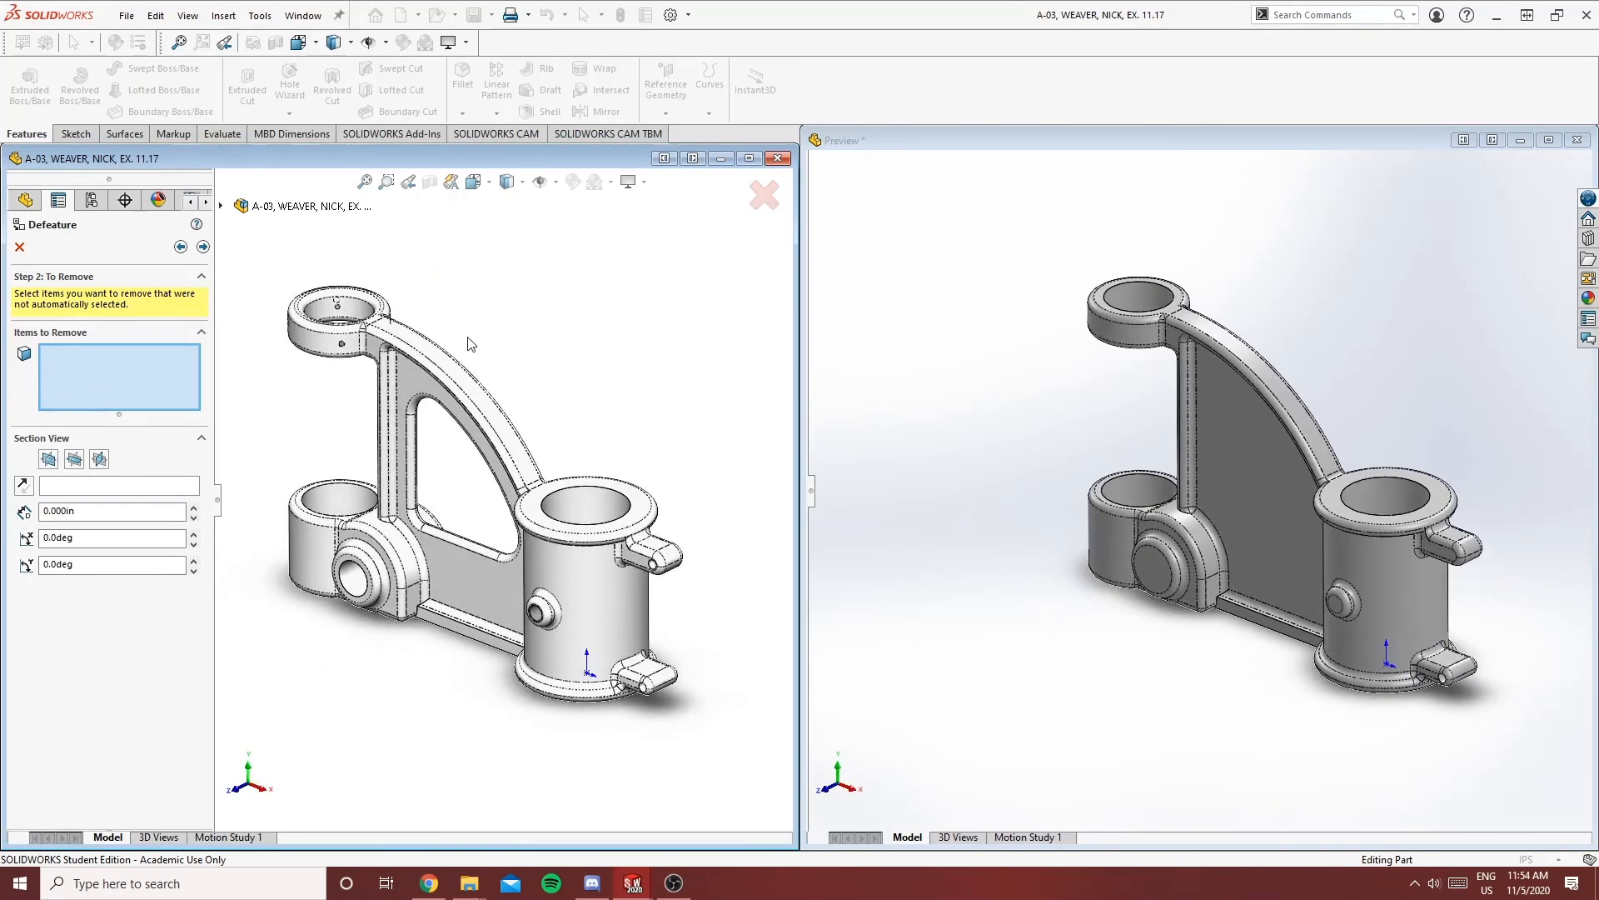